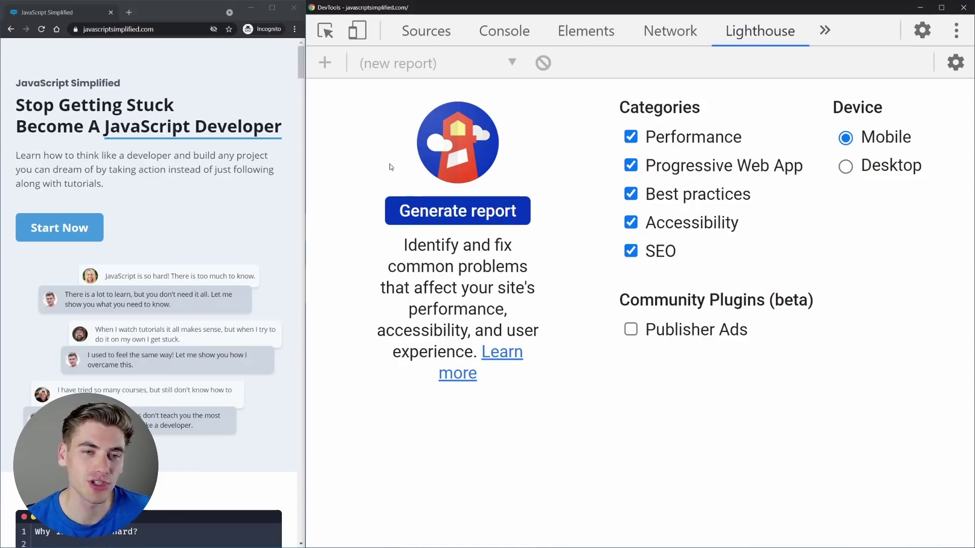
- Generate a mobile Lighthouse report for javascriptsimplified.com covering all five categories and view its performance metrics
left_click(480, 212)
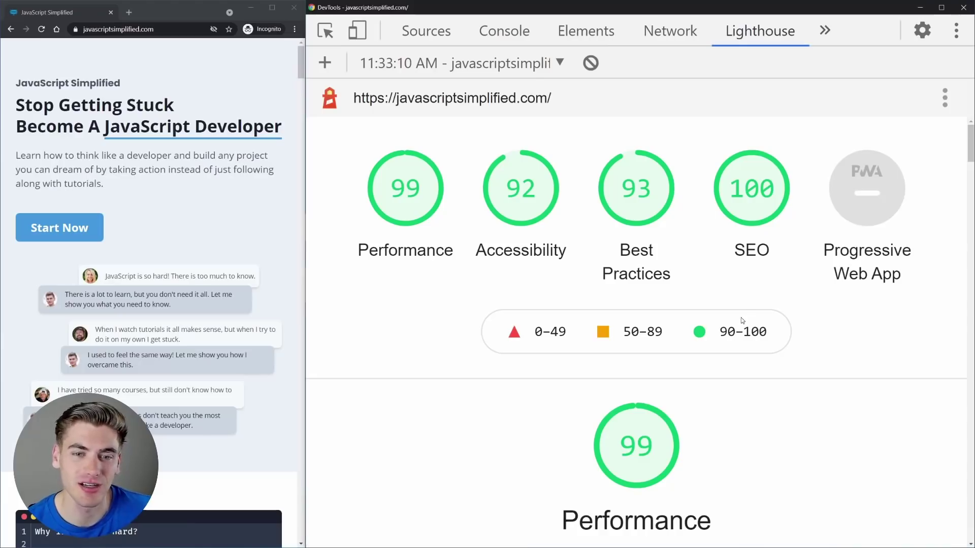
scroll(839, 263, "down", 5)
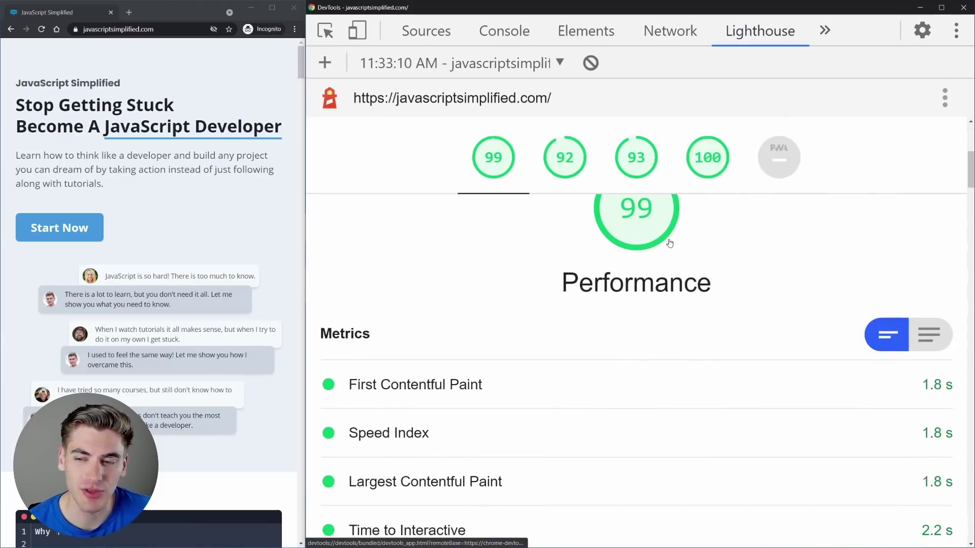
scroll(602, 247, "down", 1)
scroll(602, 247, "down", 1)
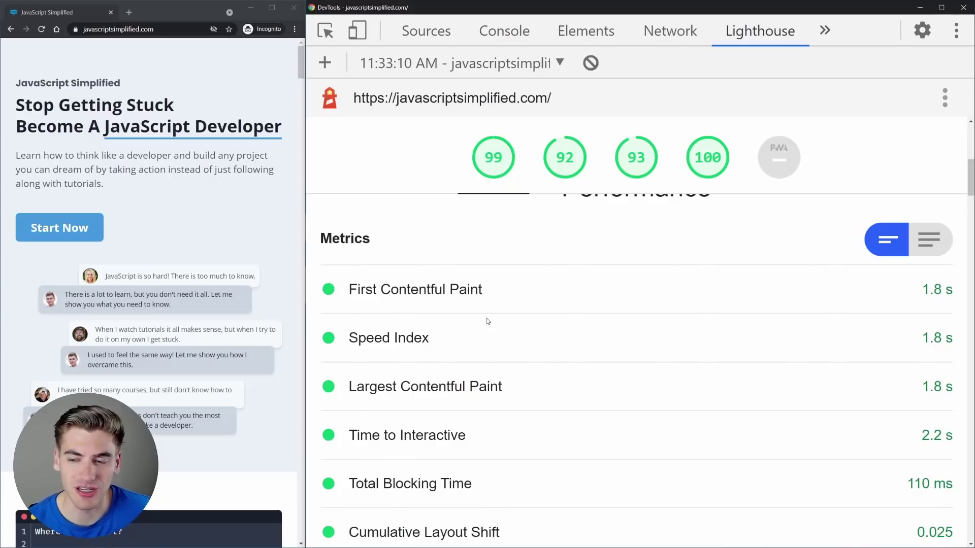
scroll(487, 321, "down", 1)
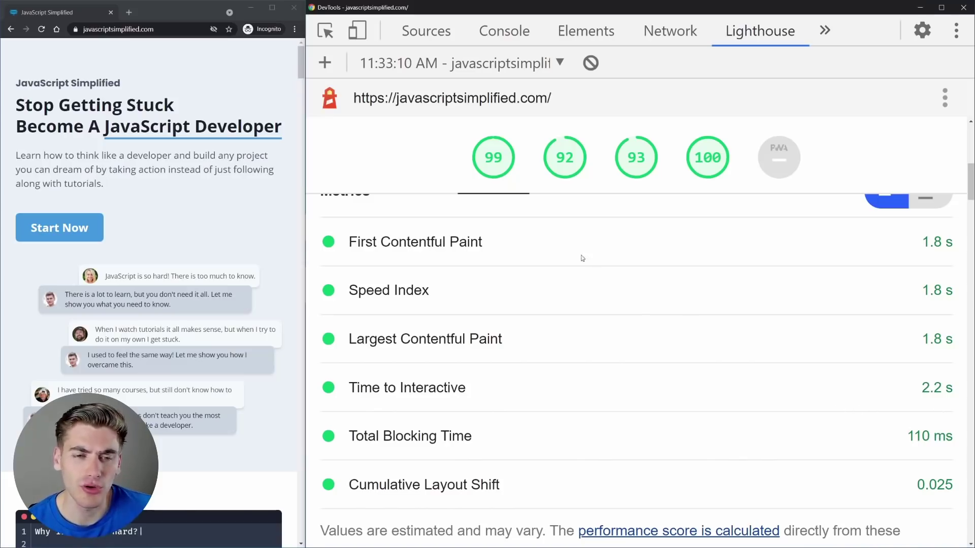
- Examine the page-load screenshots and the details of the "Eliminate render-blocking resources" opportunity, and collapse it again
scroll(428, 229, "down", 10)
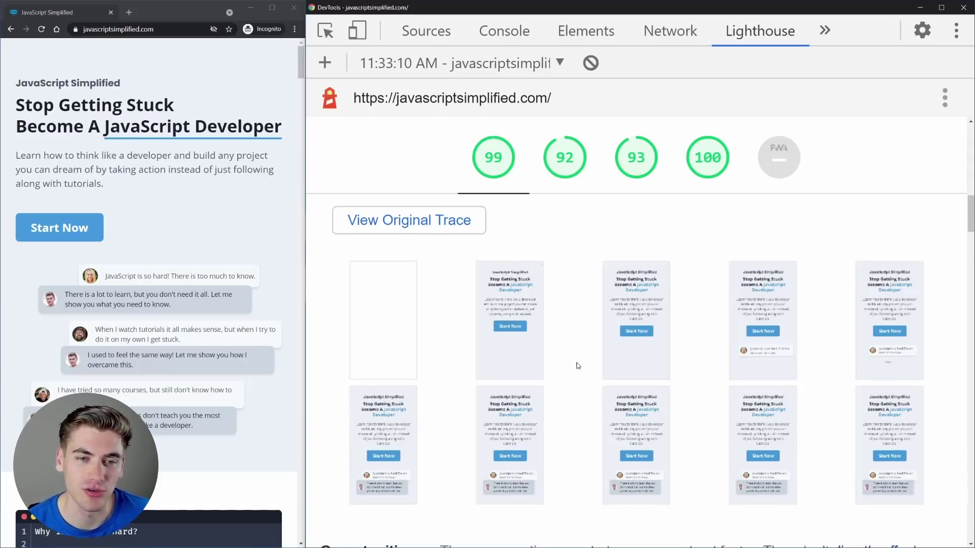
scroll(577, 365, "down", 5)
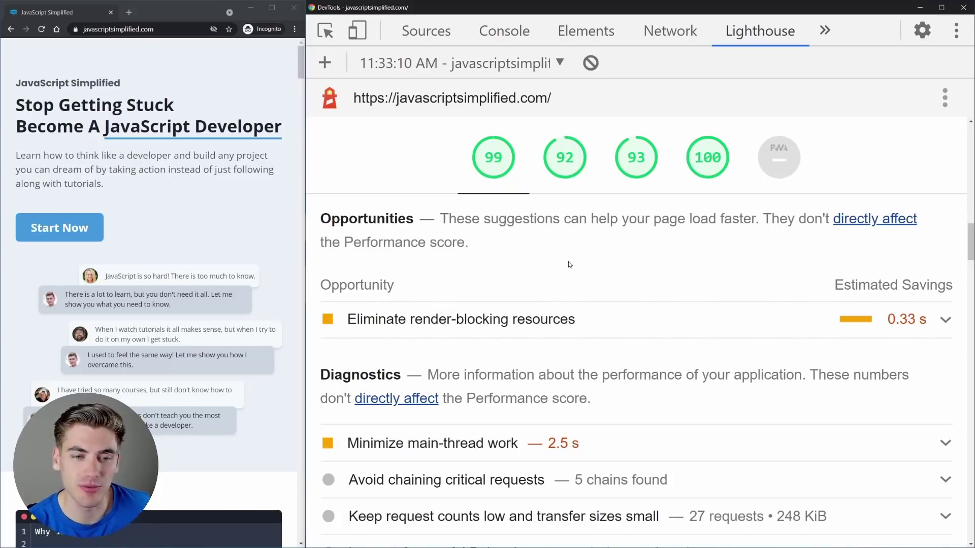
left_click(838, 320)
scroll(507, 345, "down", 2)
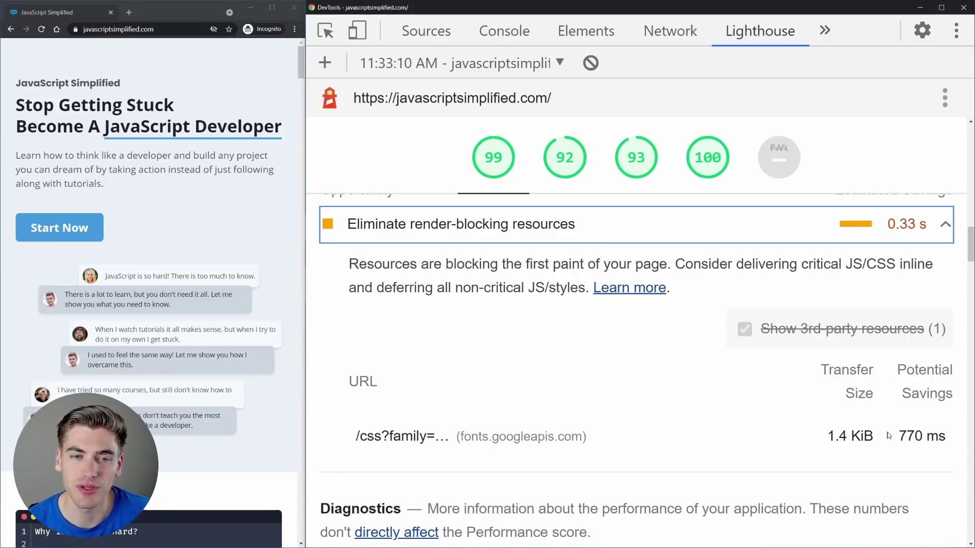
left_click(614, 231)
- Examine the time-spent categories of the "Minimize main-thread work" diagnostic and collapse it again
left_click(482, 350)
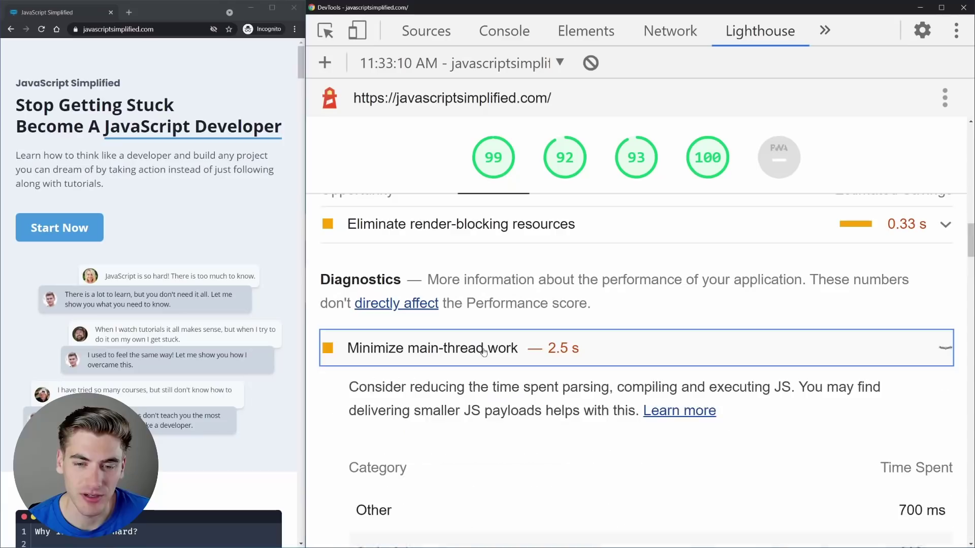
scroll(483, 351, "down", 2)
scroll(573, 372, "down", 4)
scroll(519, 369, "up", 2)
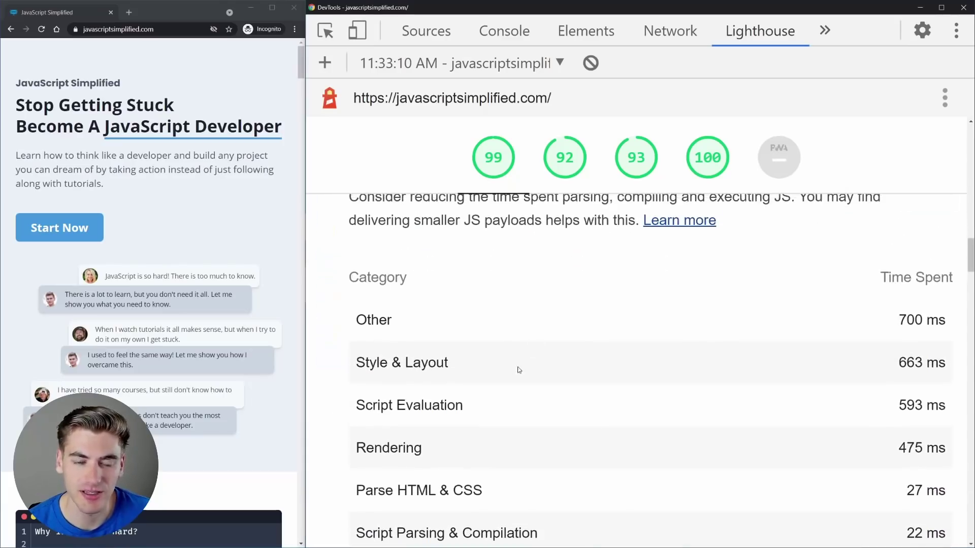
scroll(519, 370, "up", 2)
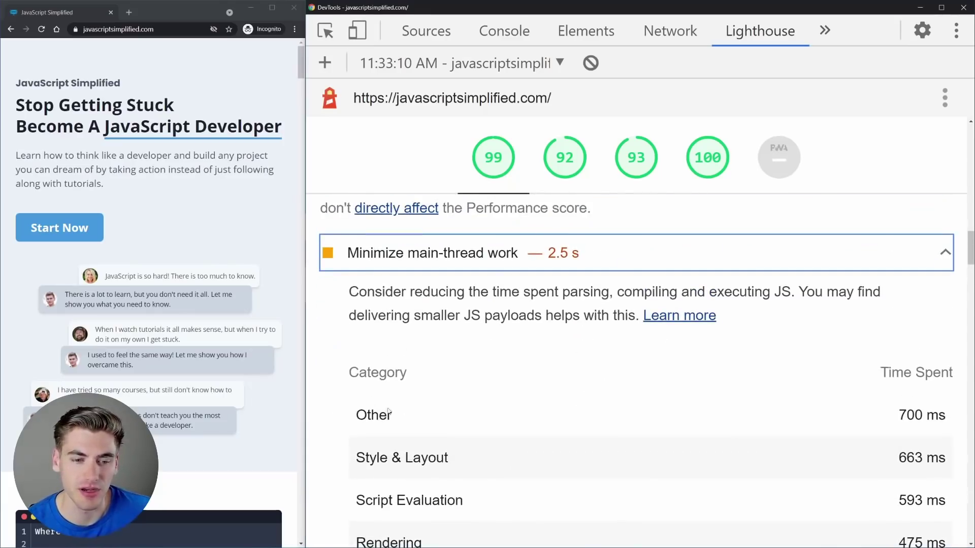
left_click(569, 253)
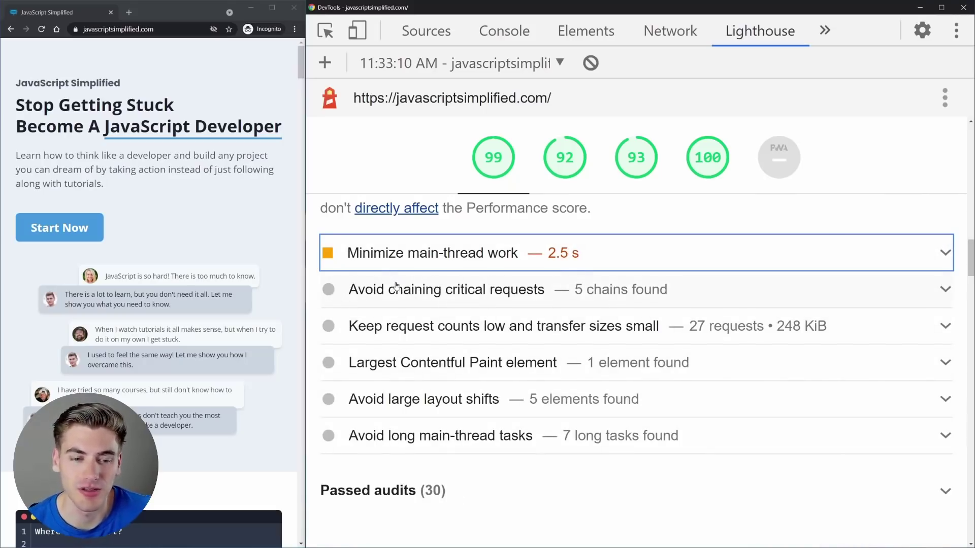
- Review the passed performance audits, including the "Minify CSS" details, and collapse the list again
scroll(406, 287, "down", 3)
left_click(573, 370)
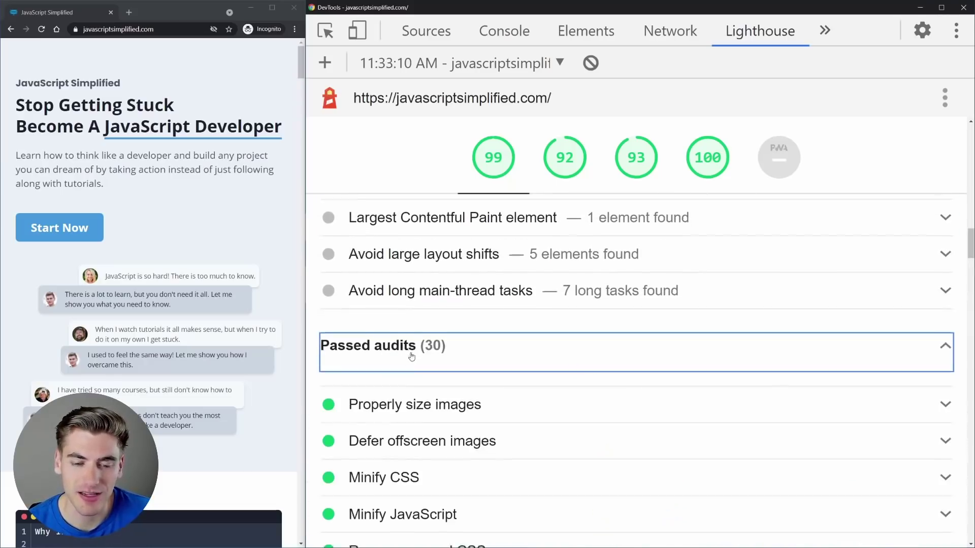
scroll(409, 356, "down", 2)
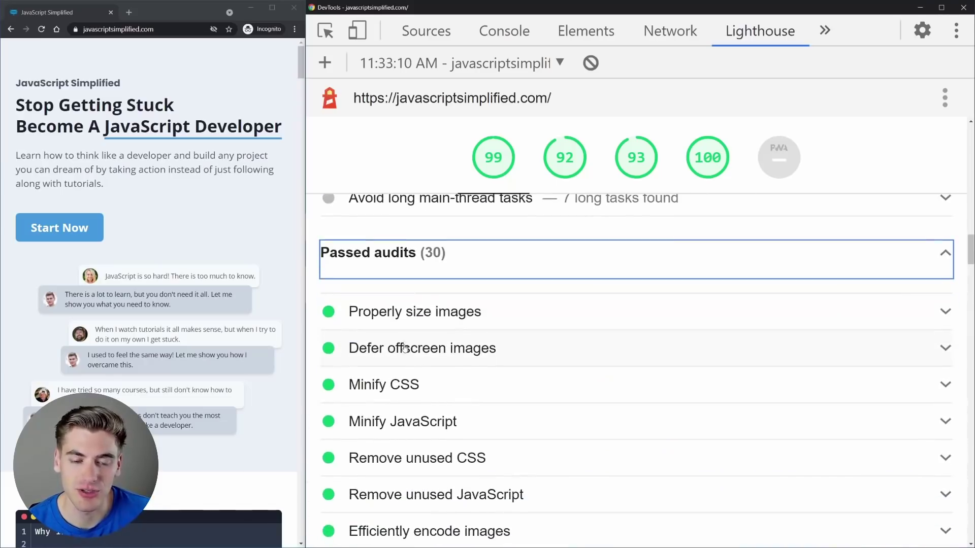
left_click(413, 419)
left_click(428, 430)
left_click(429, 396)
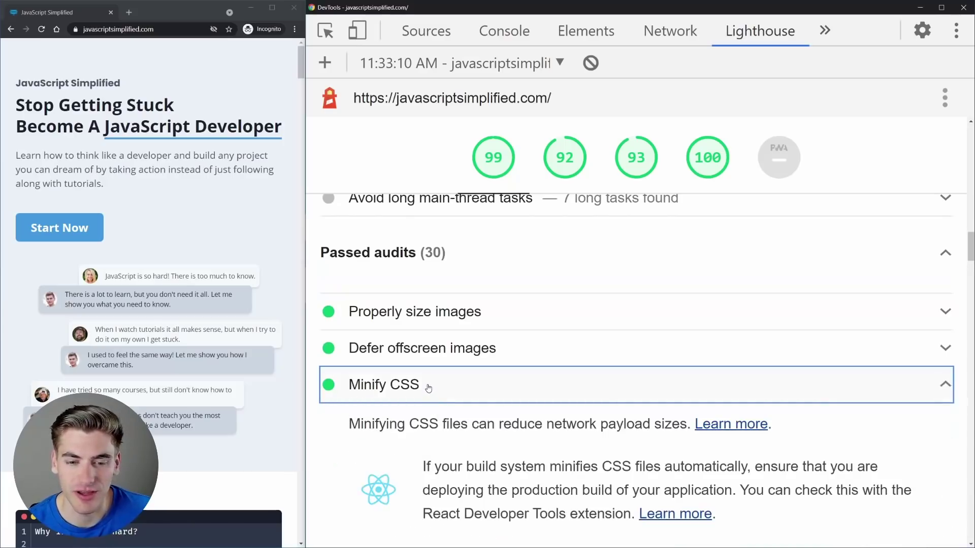
left_click(428, 385)
left_click(406, 249)
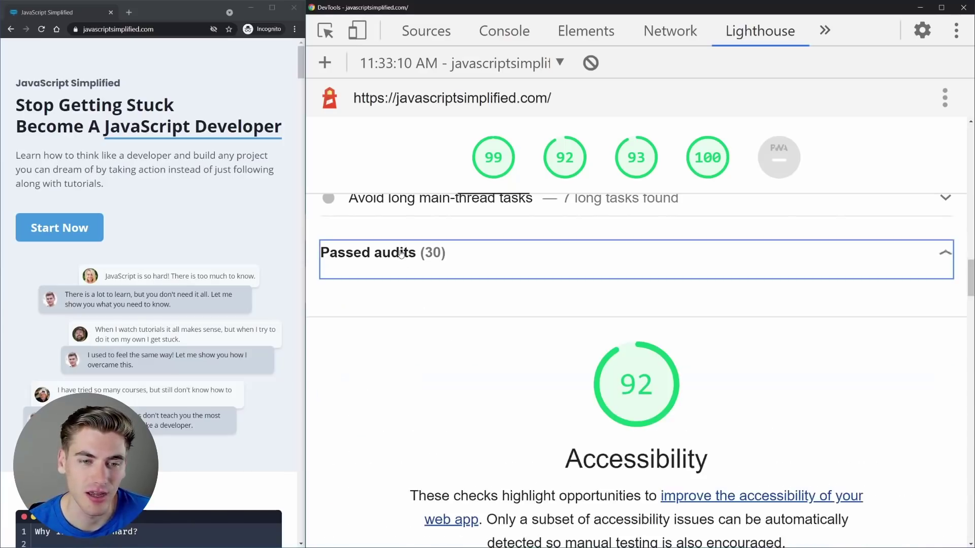
- Examine the failing elements of the contrast ratio audit in the Accessibility section
scroll(680, 264, "down", 1)
scroll(680, 264, "down", 4)
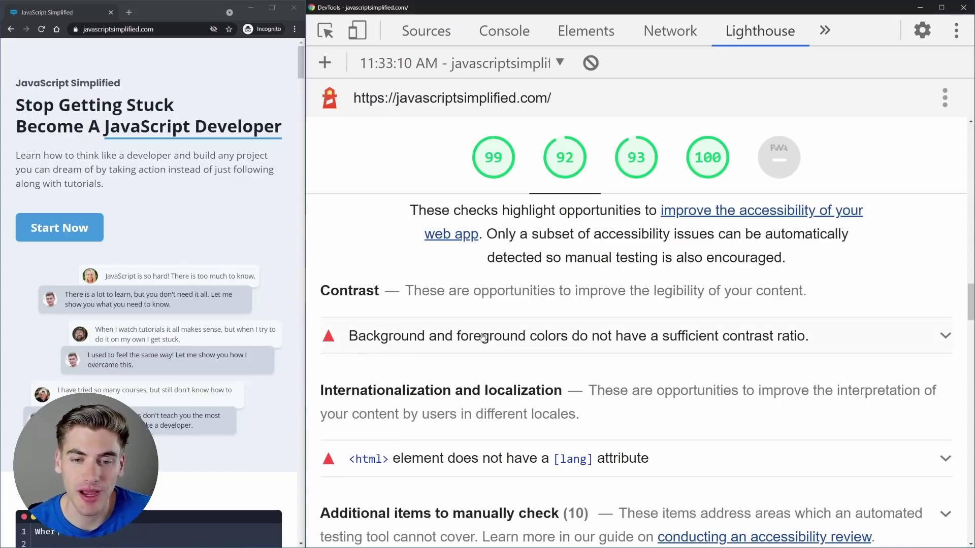
left_click(812, 337)
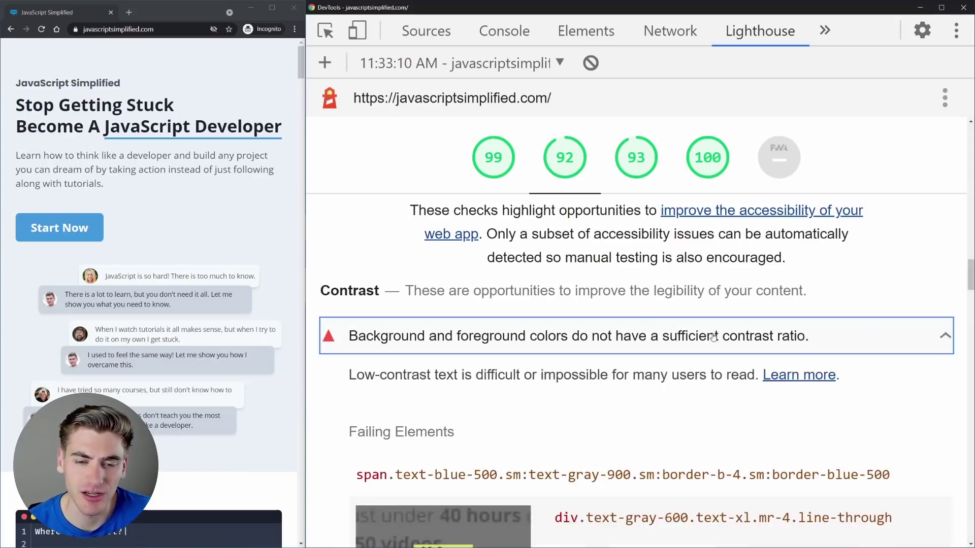
scroll(515, 311, "down", 3)
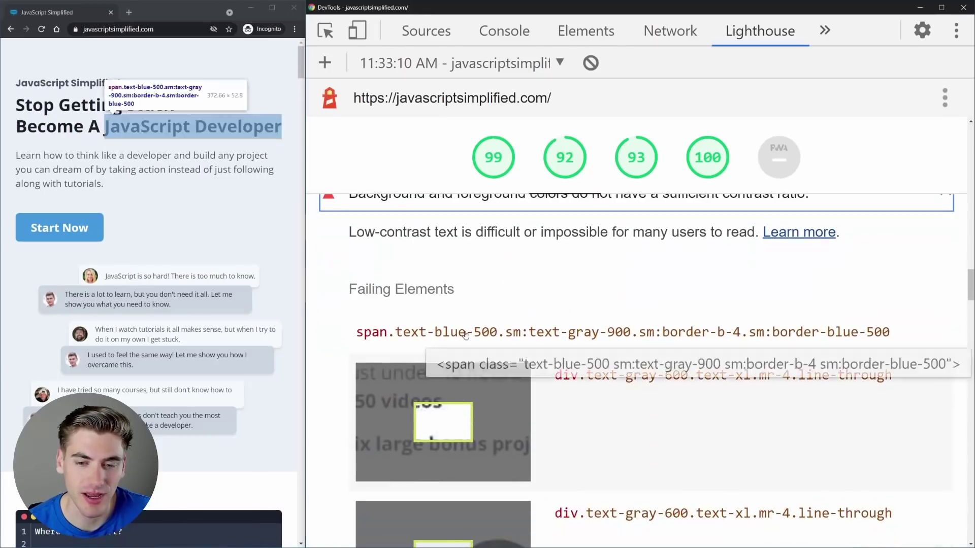
scroll(528, 312, "down", 3)
scroll(539, 313, "down", 1)
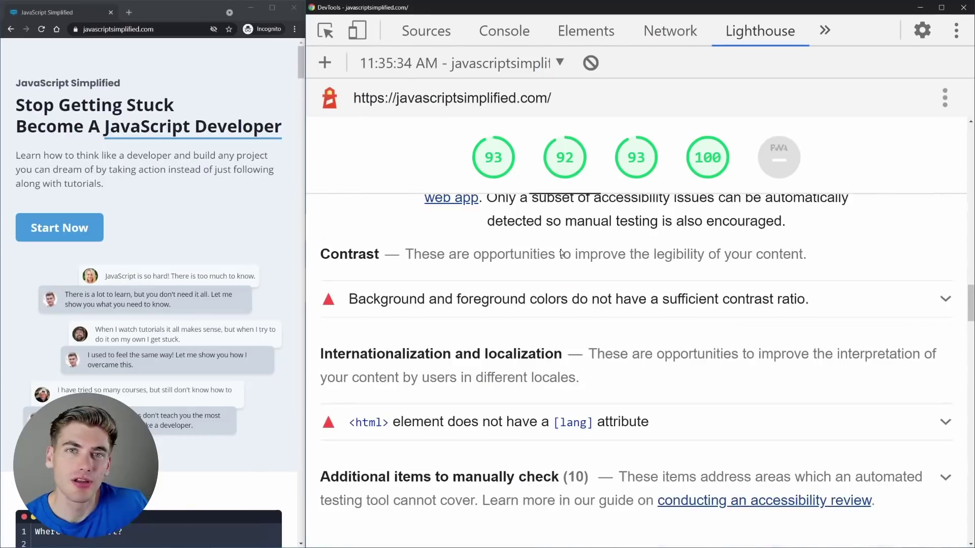
- Expand the contrast ratio audit in the 11:35:34 AM report and review that report's performance metrics and opportunities
left_click(564, 305)
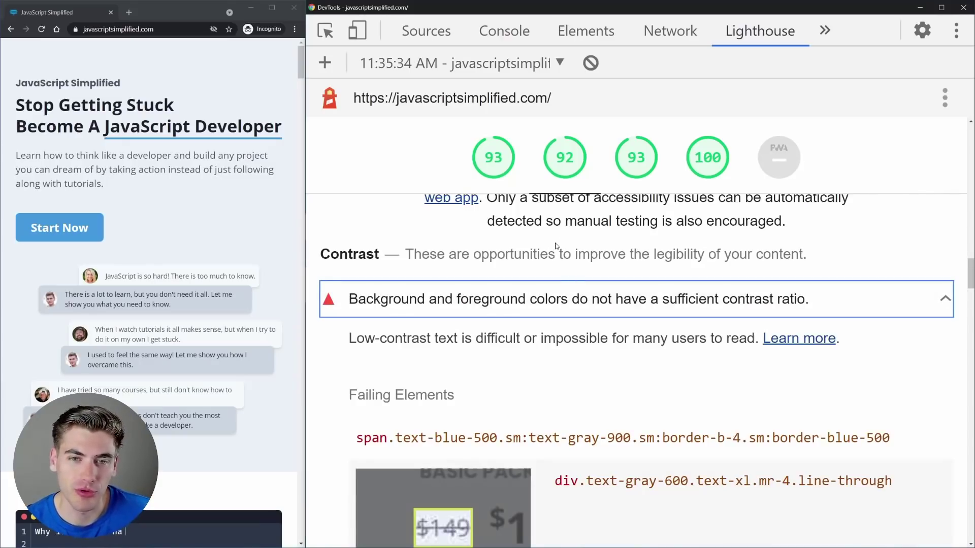
scroll(567, 244, "down", 2)
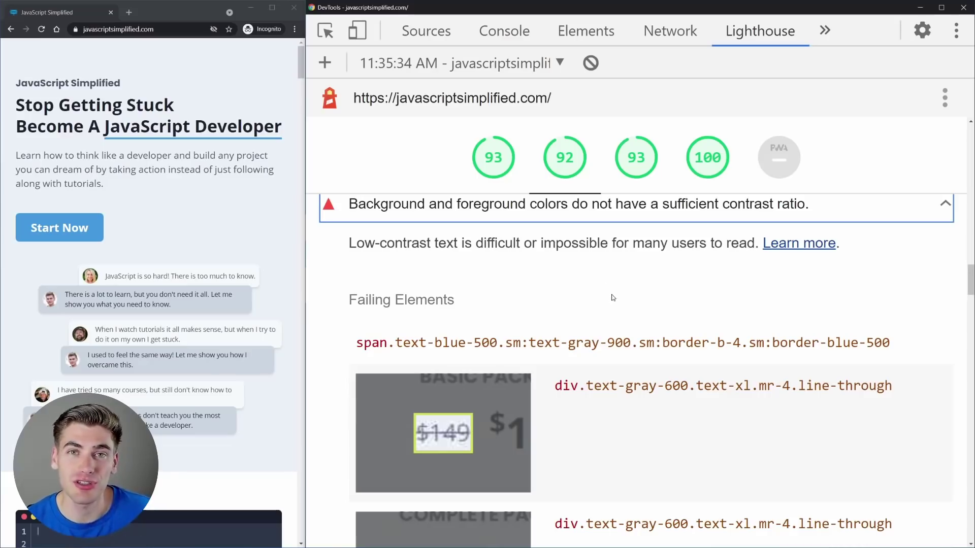
scroll(625, 325, "up", 15)
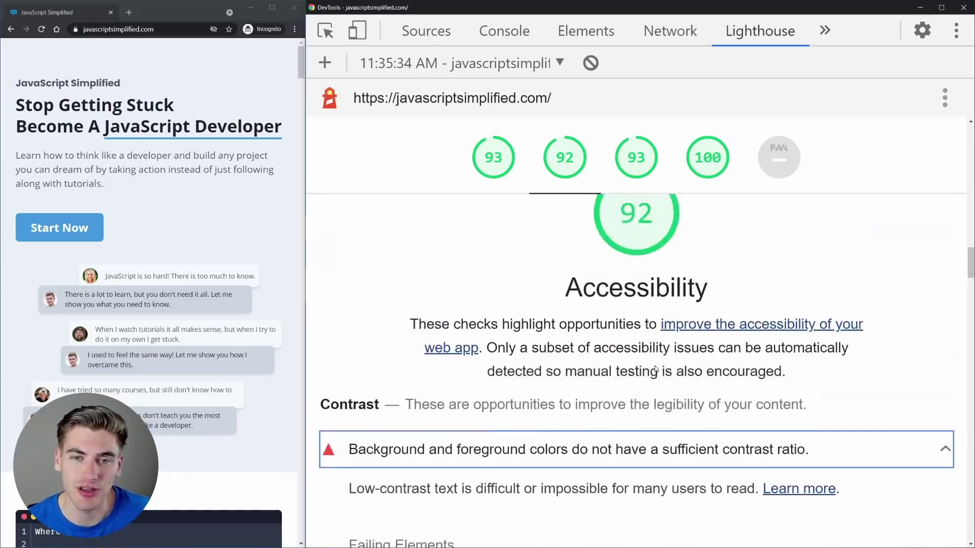
scroll(630, 369, "up", 6)
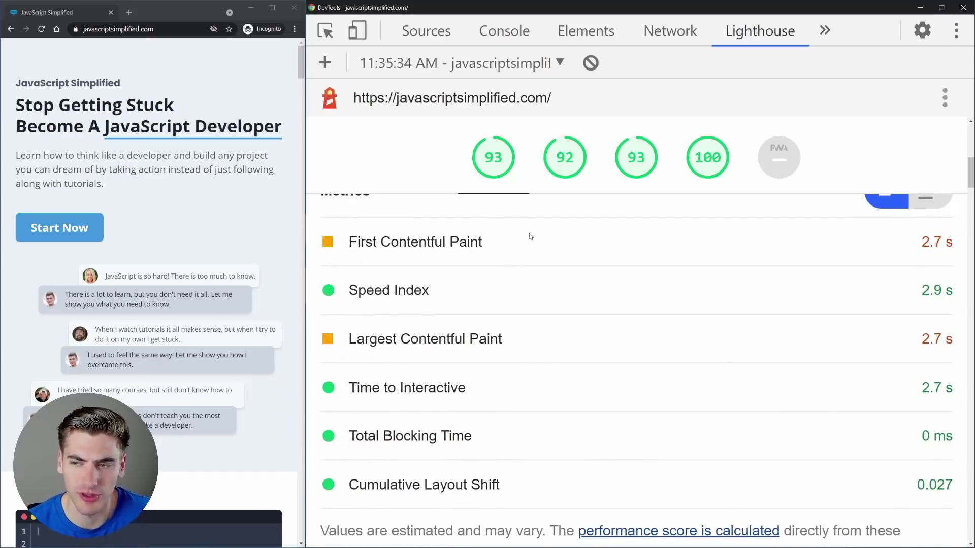
scroll(513, 257, "down", 10)
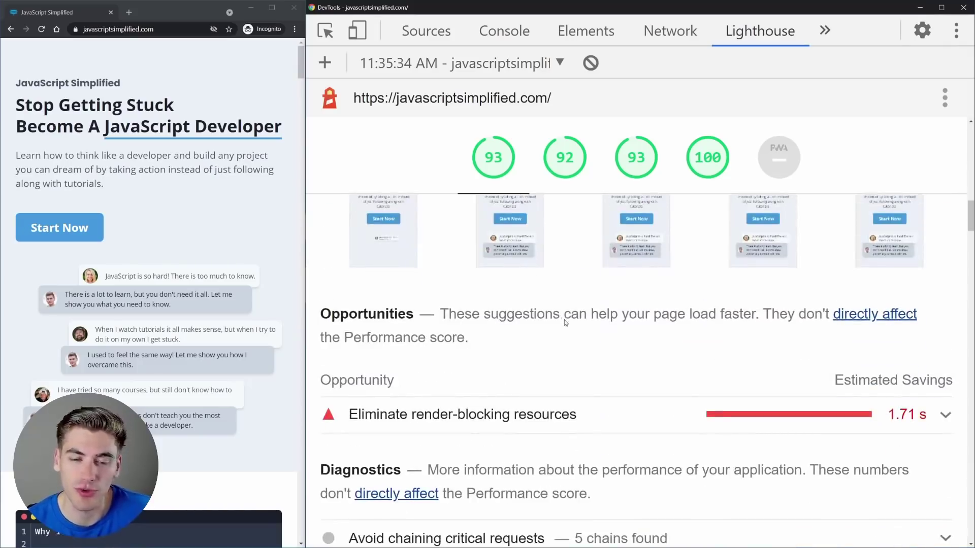
scroll(571, 326, "down", 1)
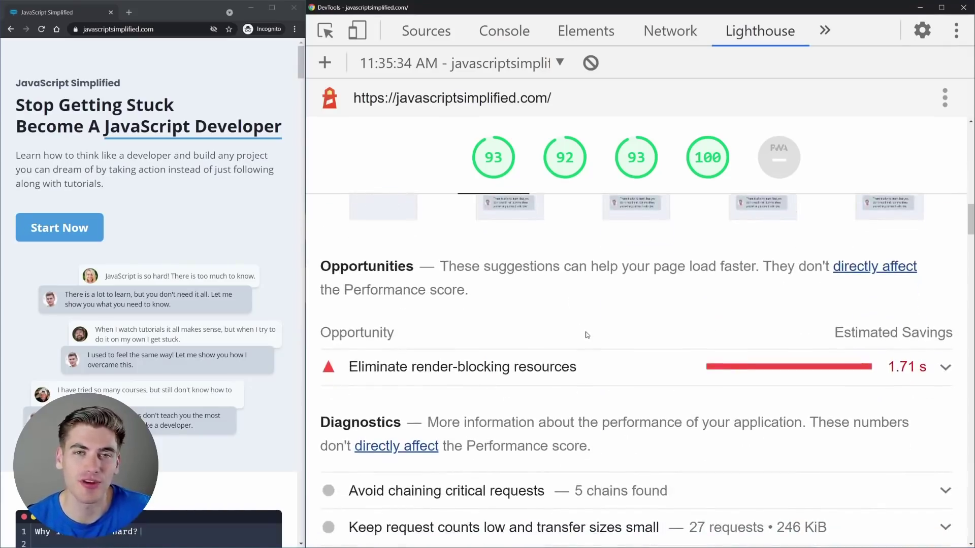
- Inspect the struck-through $149 price div from the contrast failures in the page's HTML, and return to the Lighthouse report
scroll(586, 335, "down", 20)
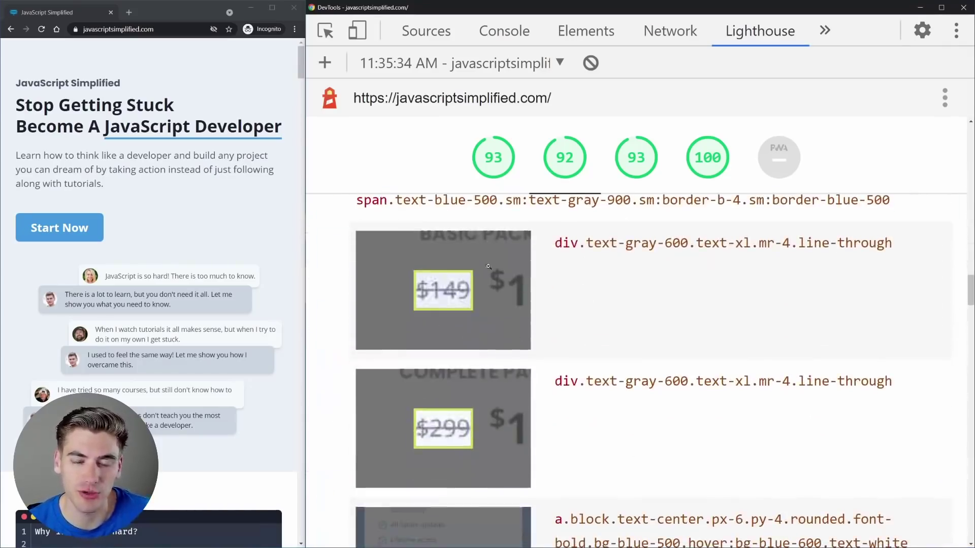
left_click(588, 244)
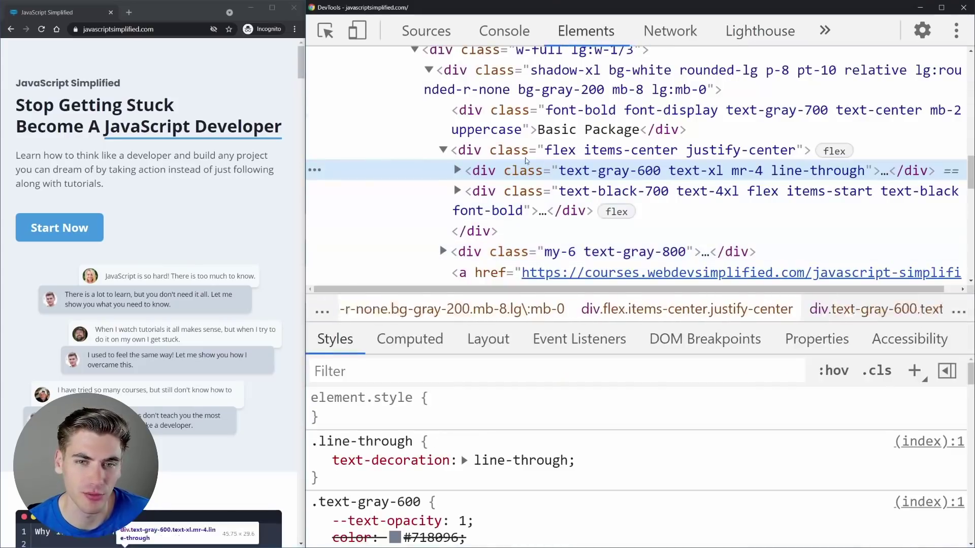
left_click(760, 31)
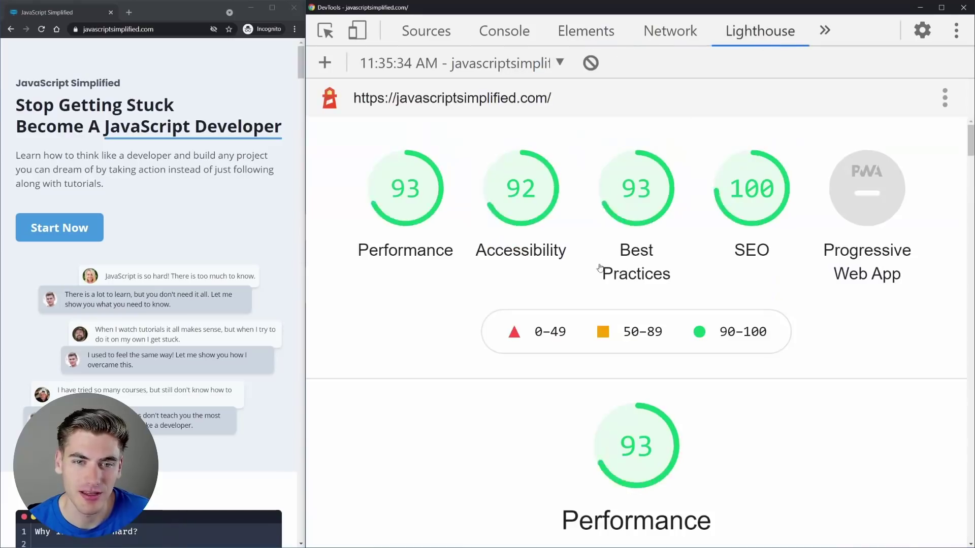
- View the enlarged screenshot of the struck-through $149 price among the contrast failures and close it
scroll(600, 268, "down", 20)
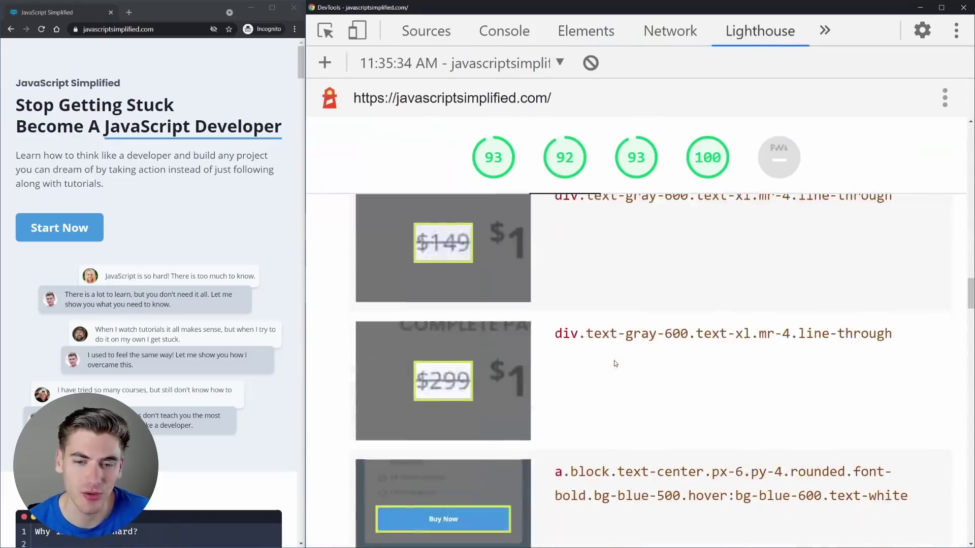
scroll(615, 363, "up", 3)
left_click(486, 377)
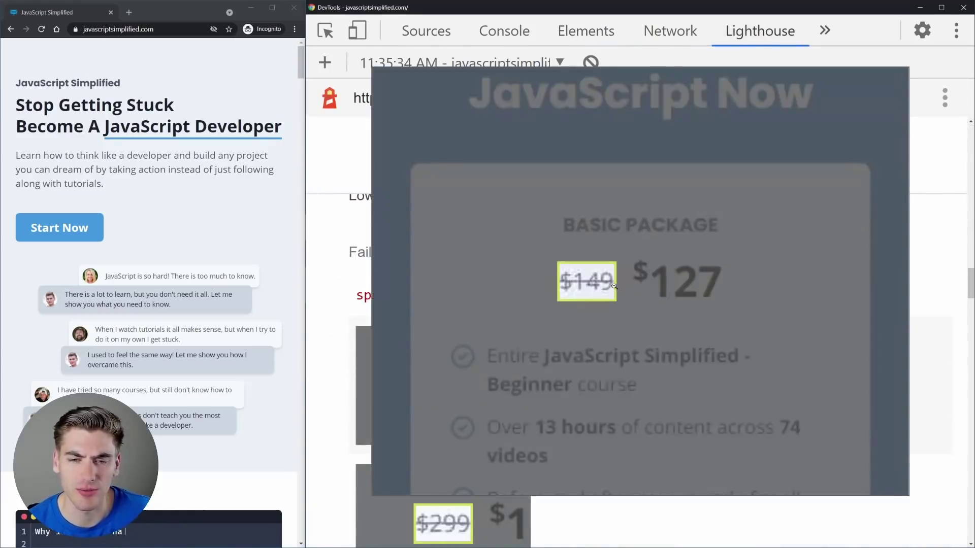
left_click(341, 237)
- Review the remaining contrast failures and expand the audit on the html element's missing lang attribute
scroll(528, 367, "down", 3)
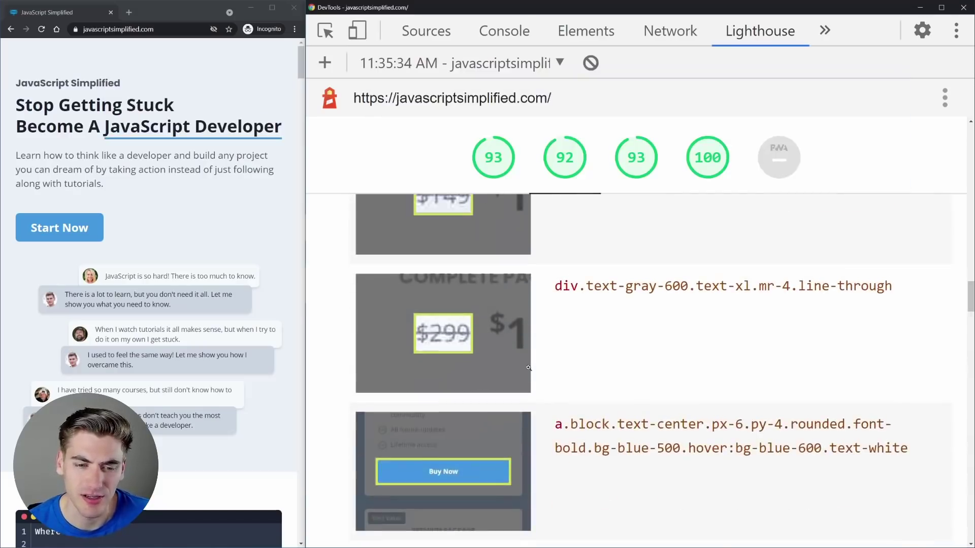
scroll(503, 347, "down", 3)
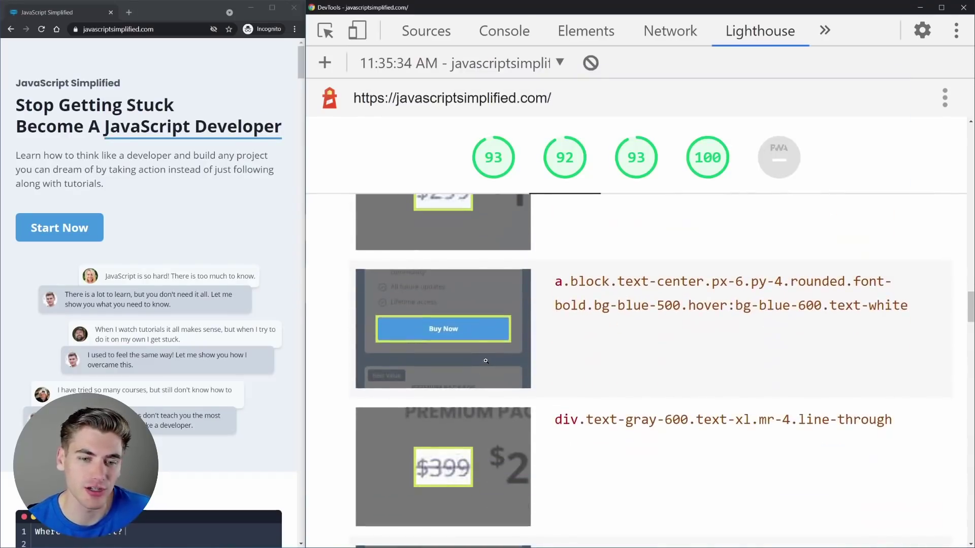
scroll(491, 347, "down", 9)
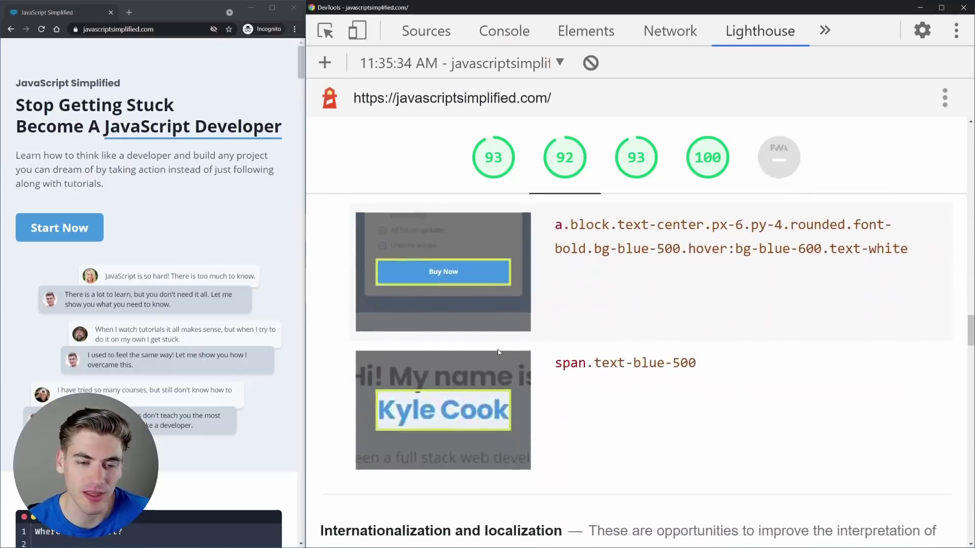
scroll(501, 350, "down", 4)
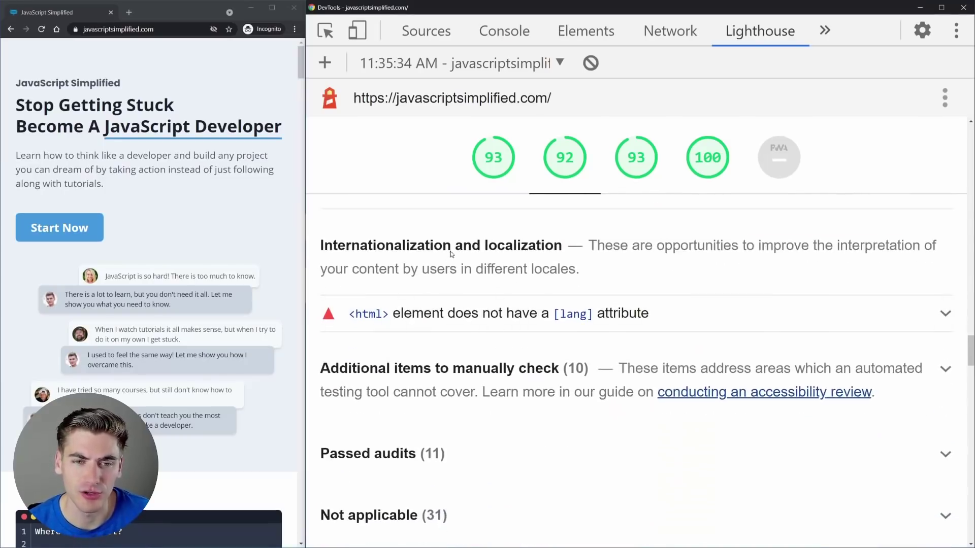
left_click(516, 314)
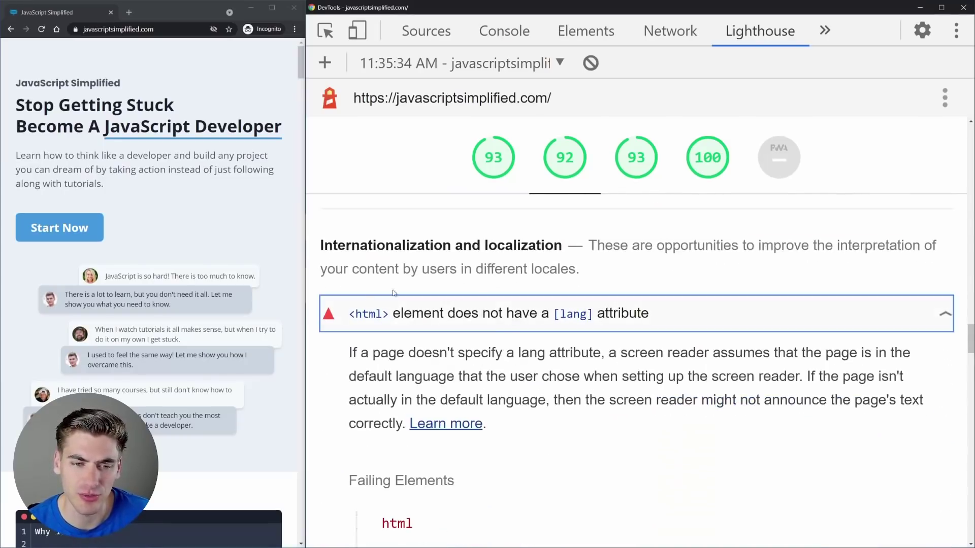
- Review the failing element of the missing lang attribute audit and look through the accessibility section's passed and not applicable audits
scroll(432, 365, "down", 3)
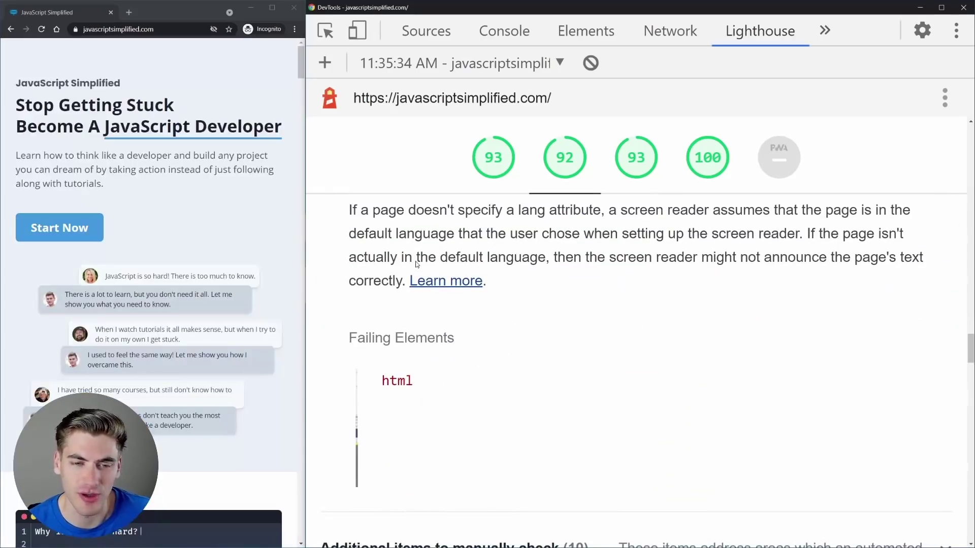
scroll(431, 284, "up", 2)
scroll(470, 291, "down", 7)
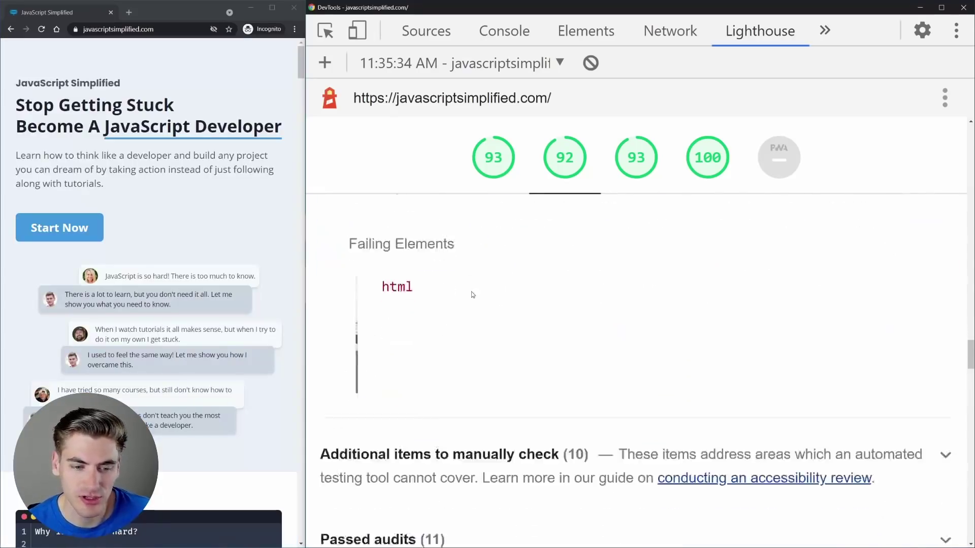
left_click(411, 350)
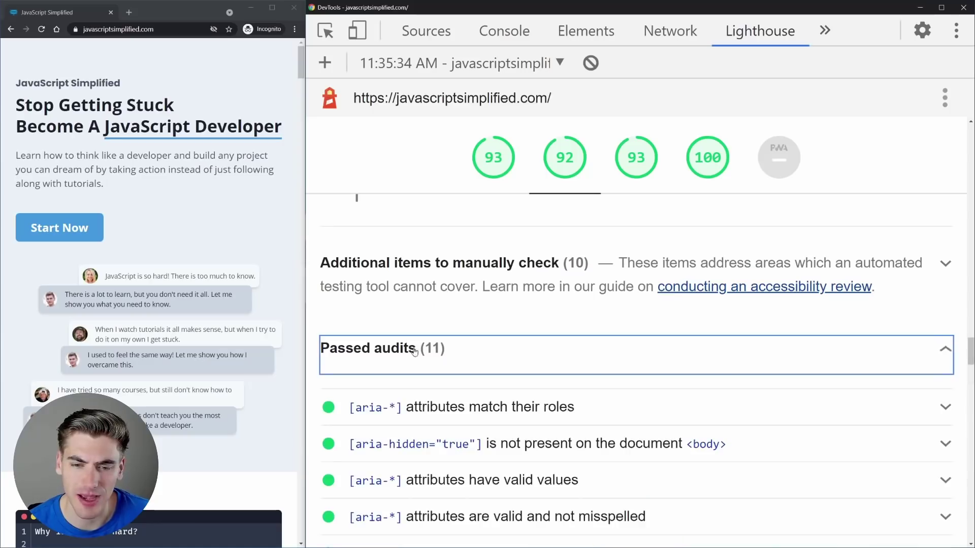
left_click(410, 353)
left_click(429, 411)
scroll(436, 234, "down", 4)
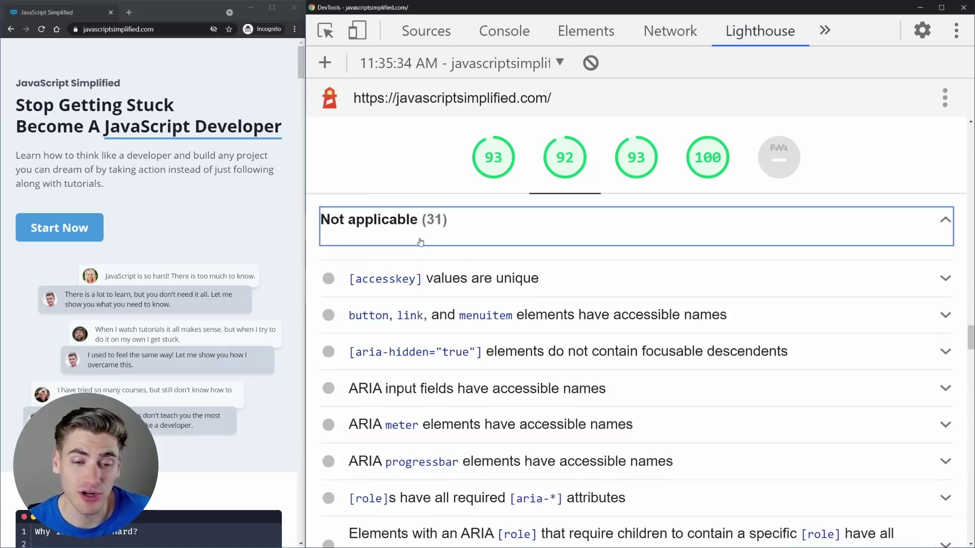
left_click(428, 240)
- Expand the Best Practices audit on unsafe links to cross-origin destinations and review its explanation and failing anchors
scroll(431, 295, "down", 3)
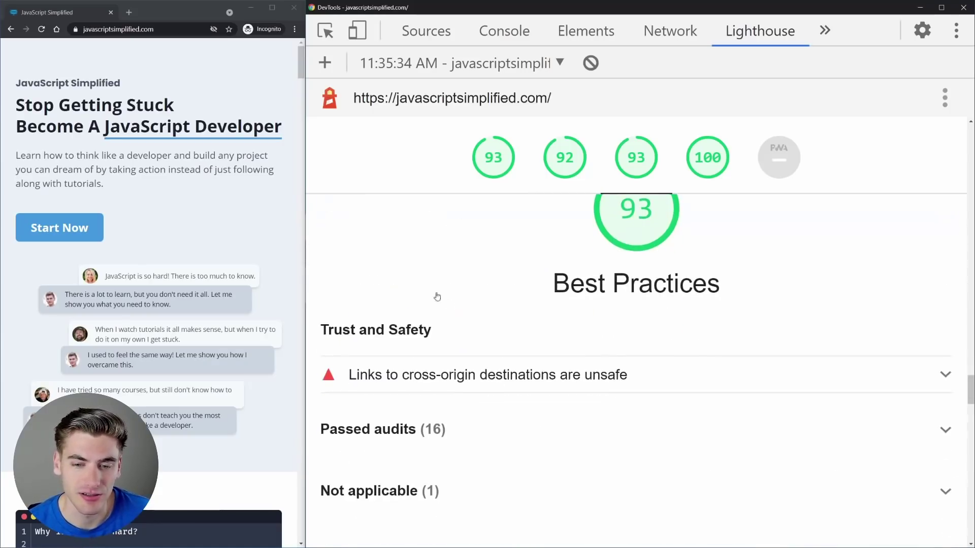
scroll(488, 255, "down", 2)
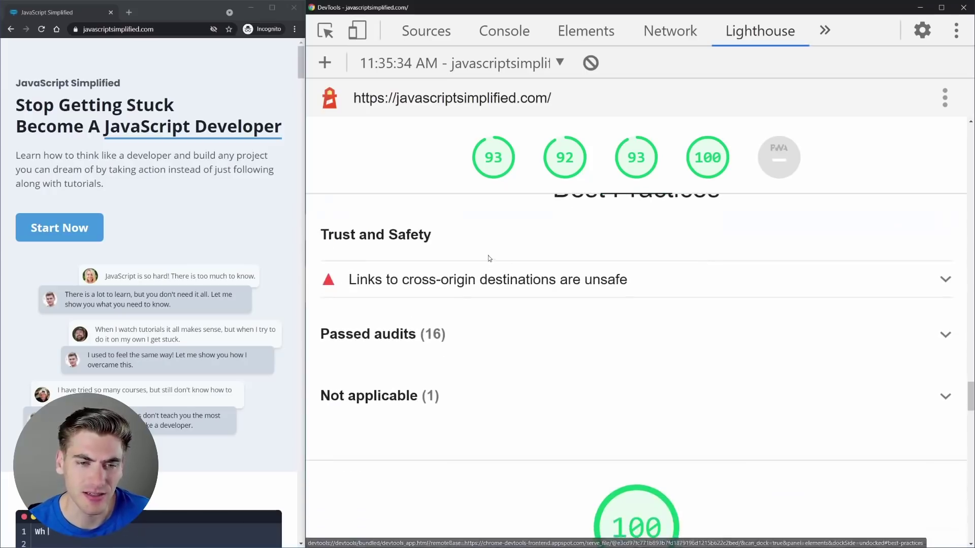
scroll(487, 233, "up", 1)
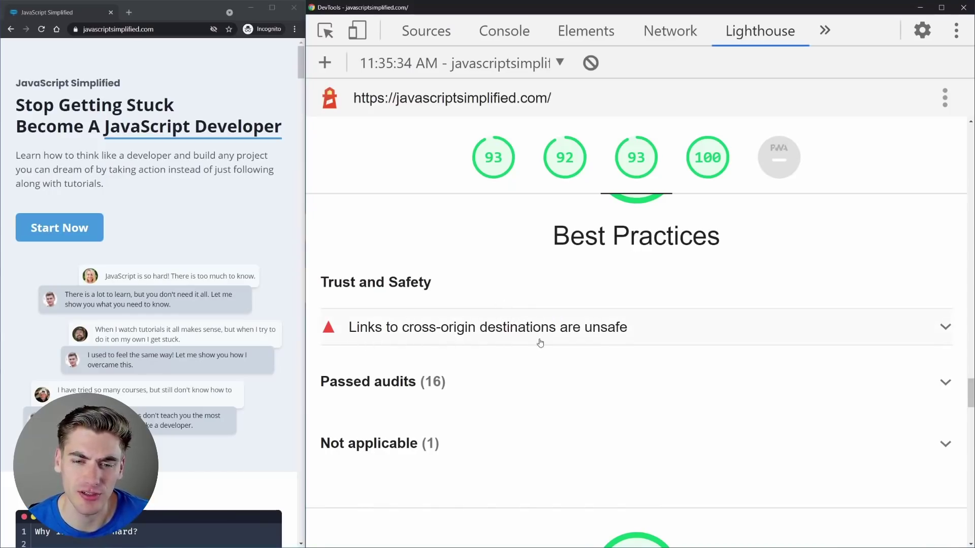
left_click(573, 337)
scroll(406, 316, "down", 1)
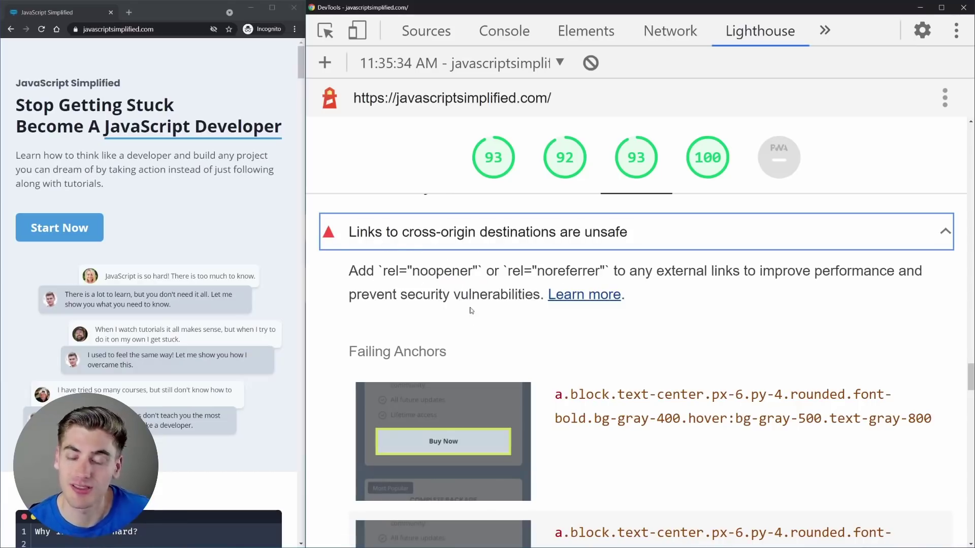
scroll(504, 311, "down", 10)
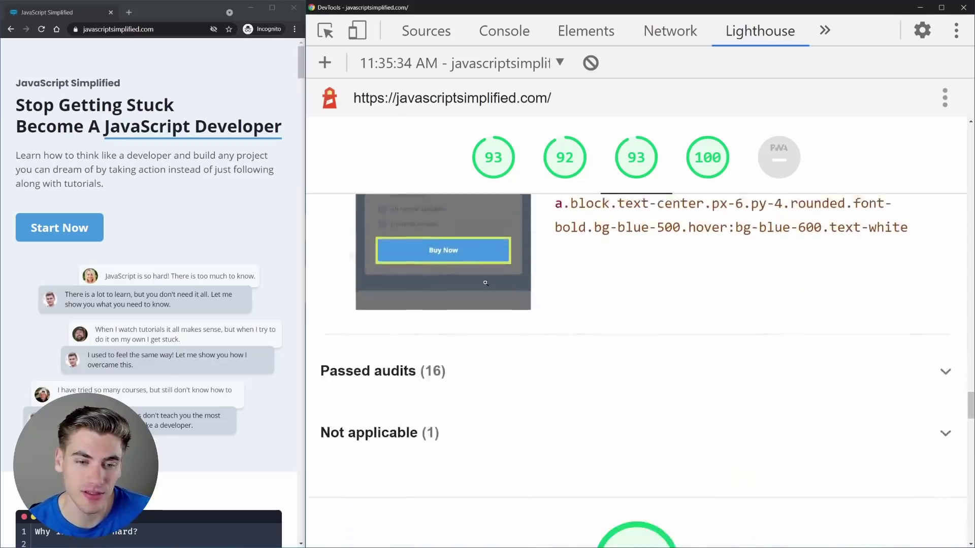
scroll(486, 399, "up", 9)
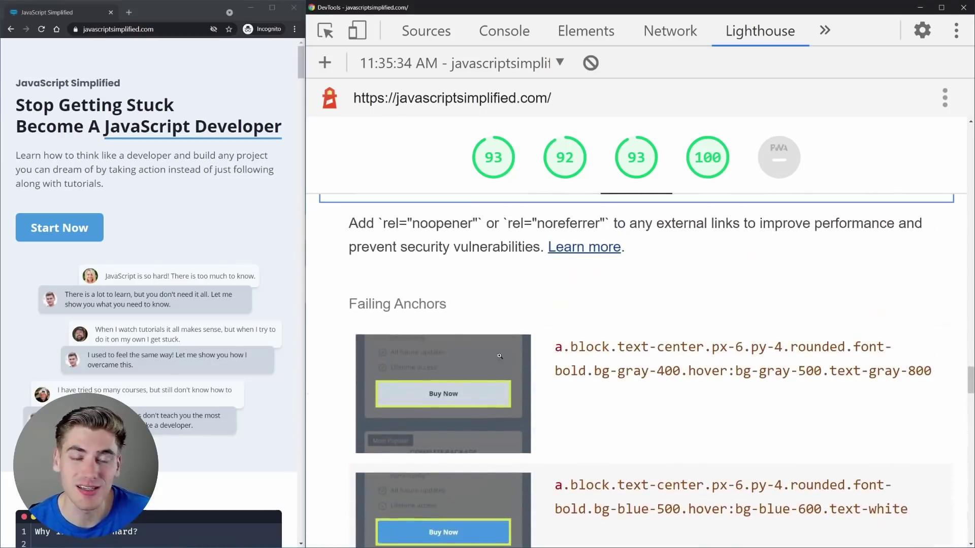
scroll(535, 317, "down", 10)
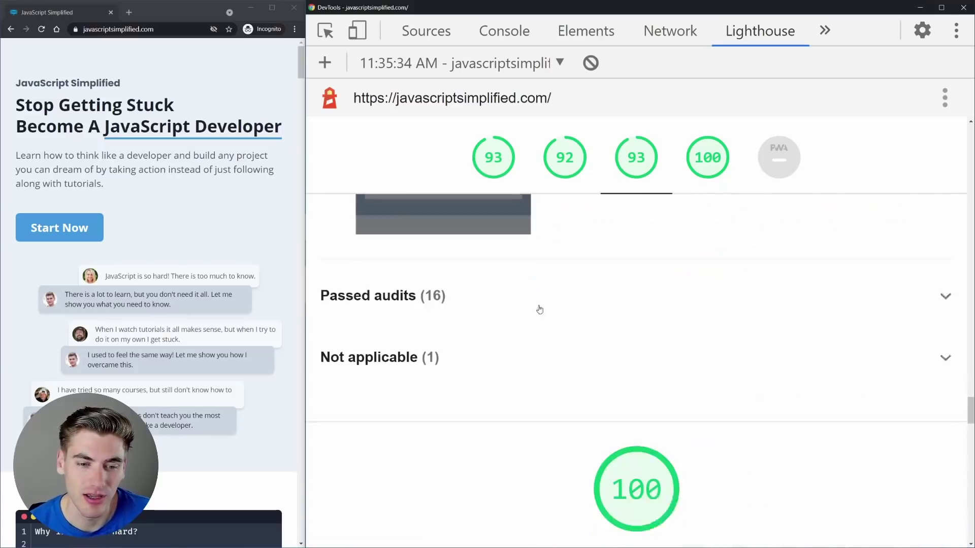
- Review the SEO section and check which additional items need manual checking, collapsing that list again
scroll(689, 309, "down", 1)
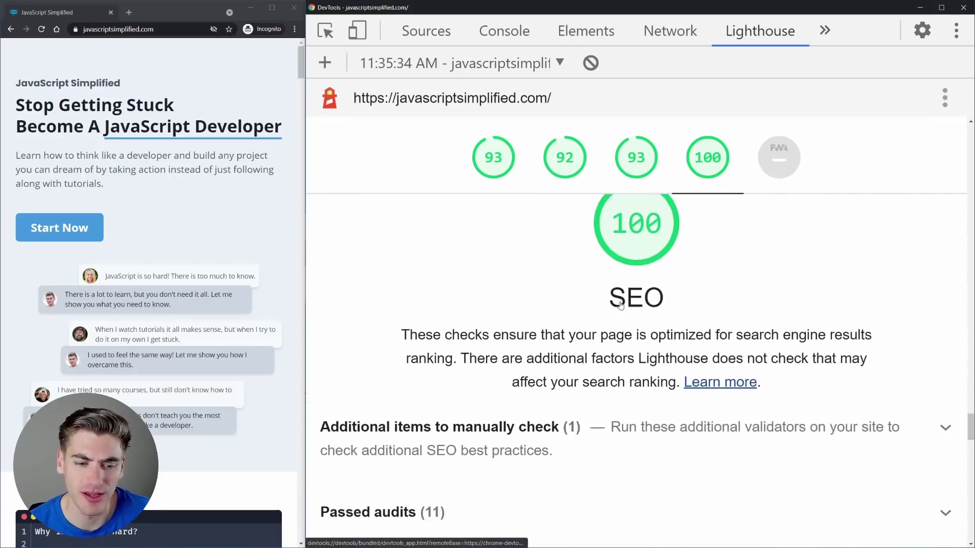
scroll(578, 370, "down", 2)
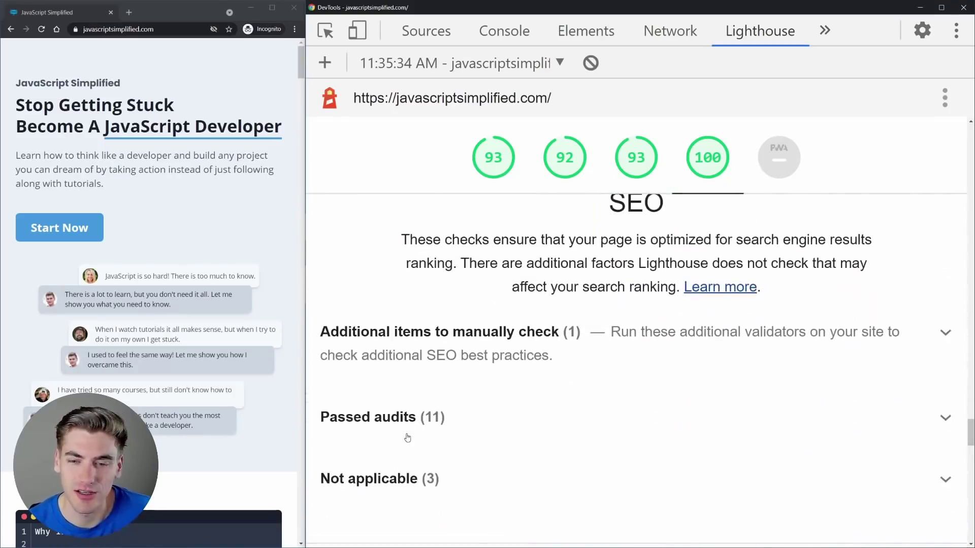
left_click(650, 356)
scroll(416, 340, "down", 1)
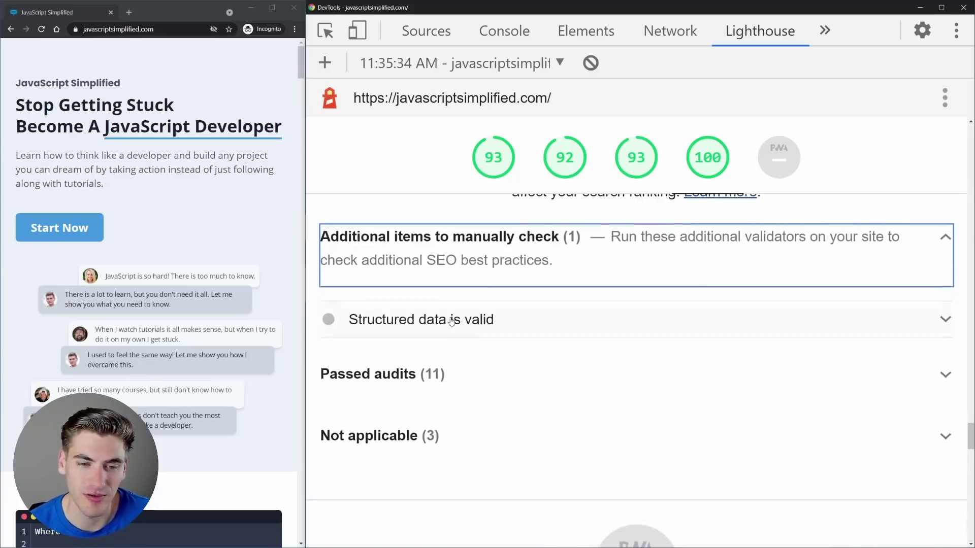
left_click(541, 255)
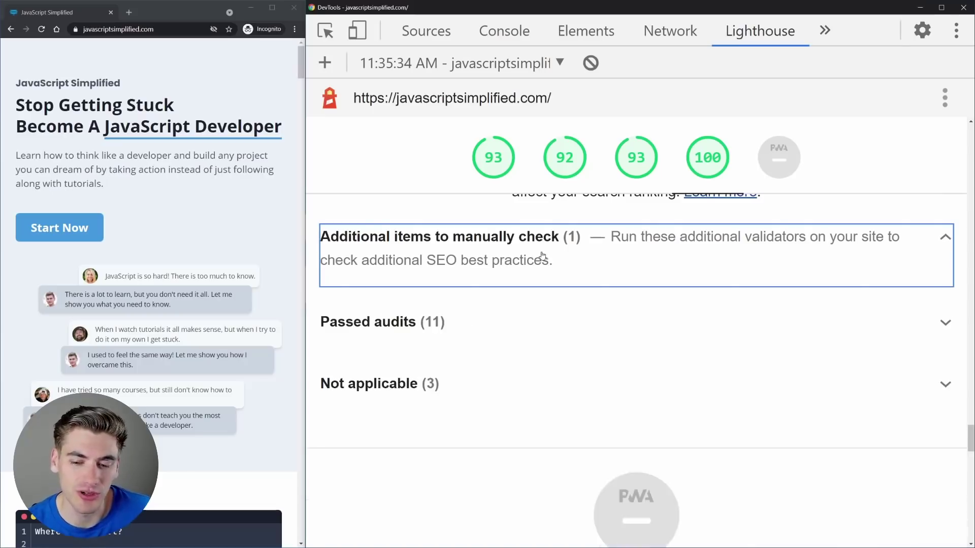
- Review the Progressive Web App section's installability and PWA optimization checks
scroll(663, 270, "down", 2)
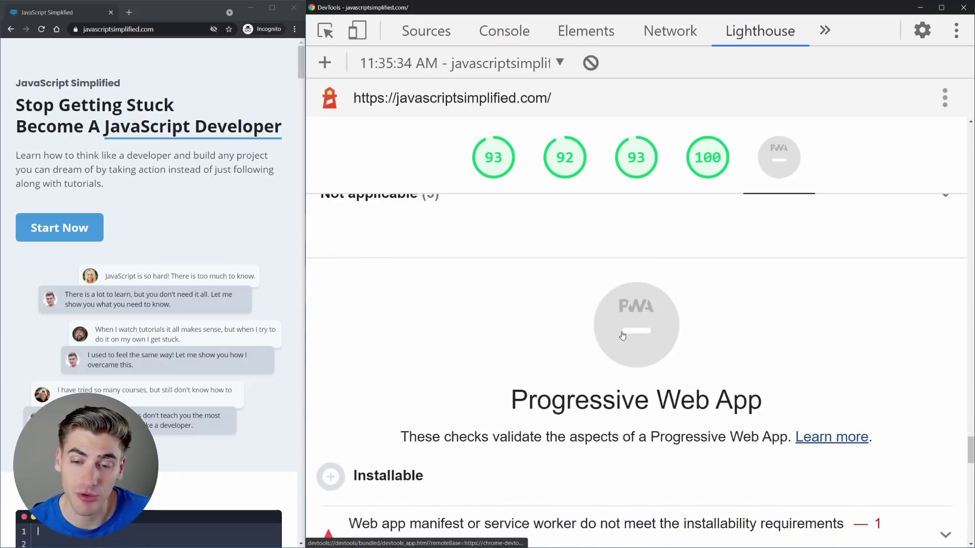
scroll(616, 376, "down", 2)
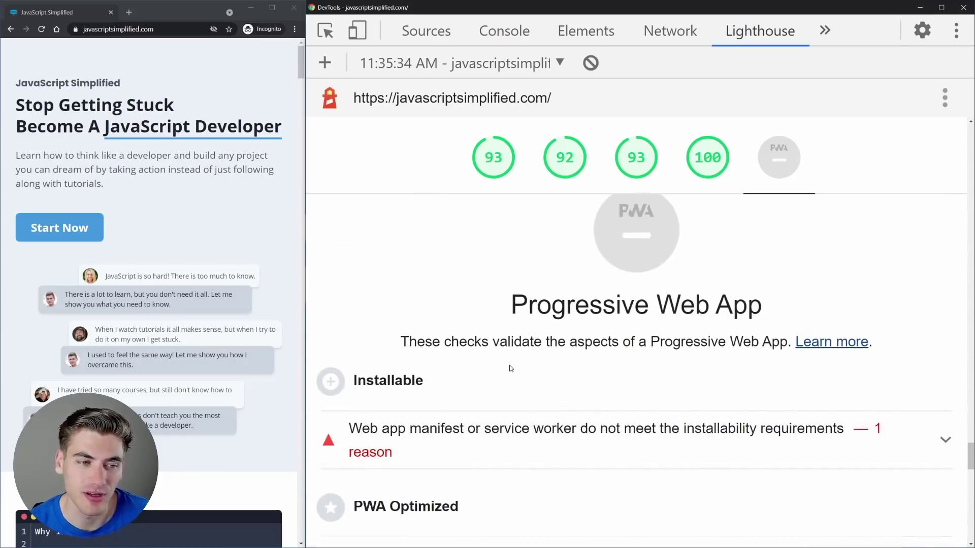
scroll(510, 365, "up", 1)
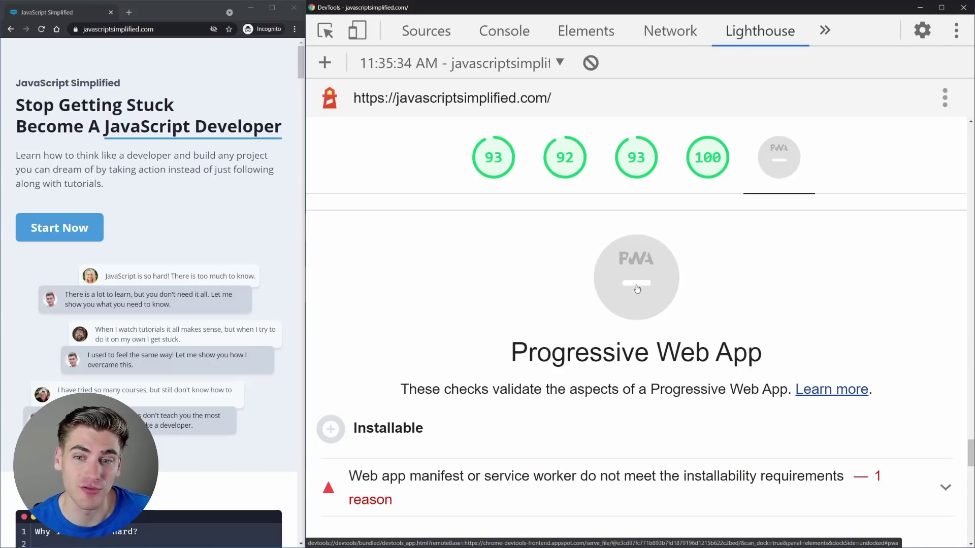
scroll(636, 297, "down", 4)
scroll(472, 324, "up", 2)
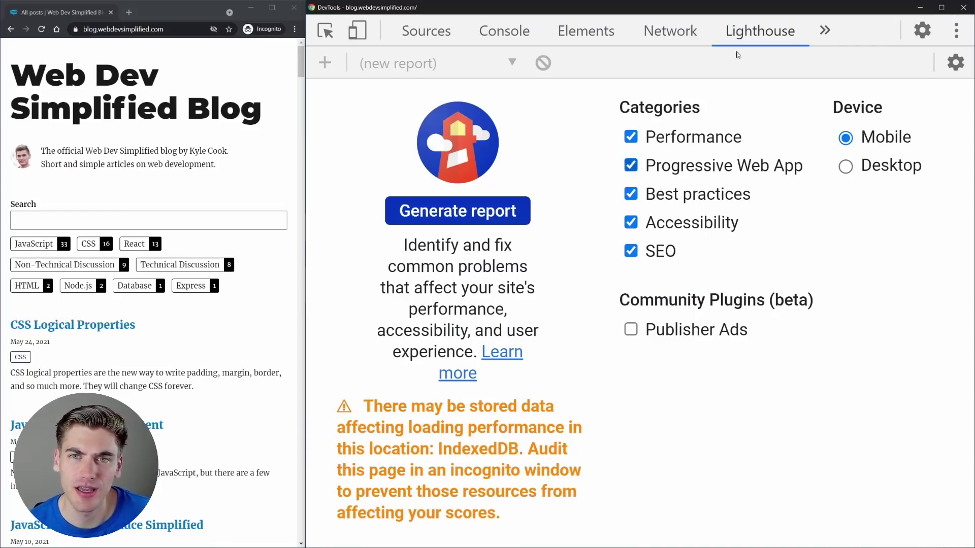
- Delete the keyval-store IndexedDB database stored for blog.webdevsimplified.com and confirm the deletion
left_click(825, 31)
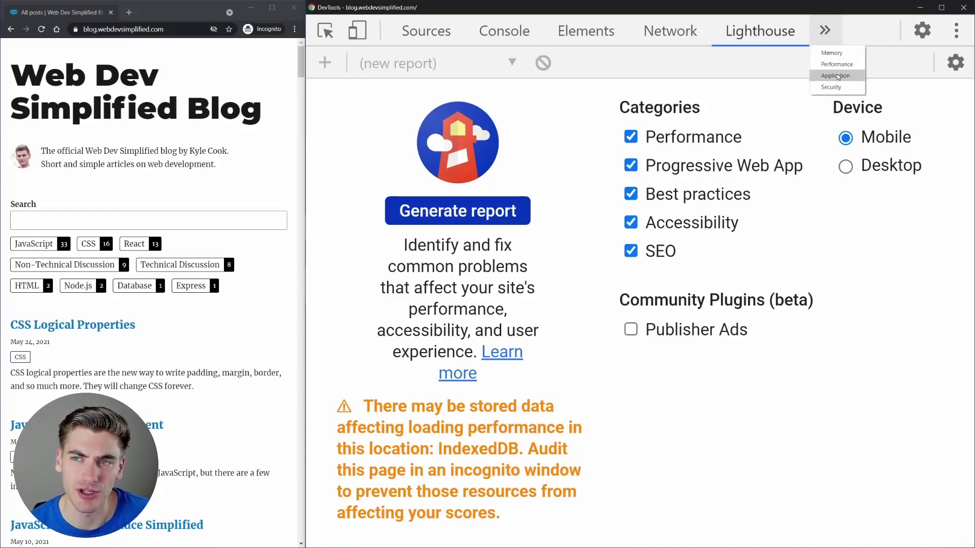
left_click(835, 75)
left_click(399, 292)
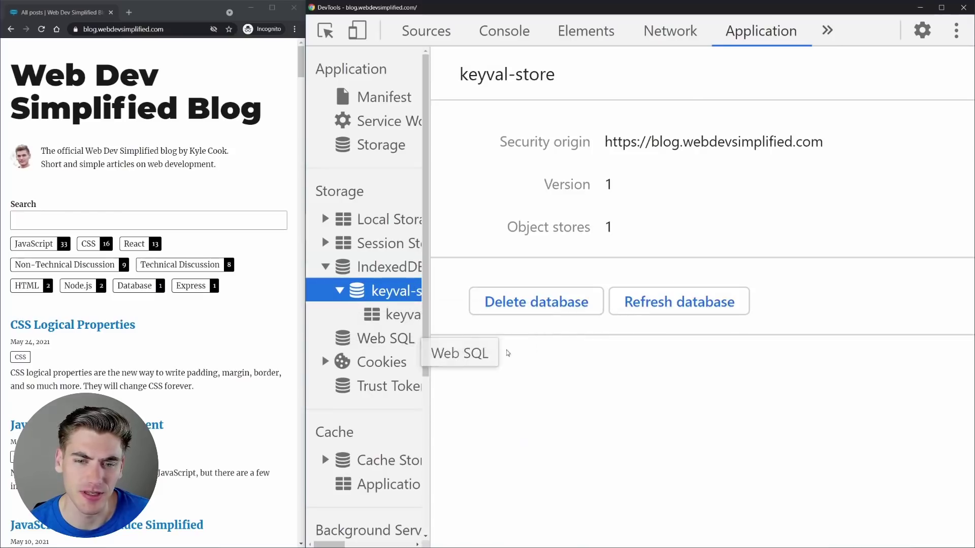
left_click(528, 304)
left_click(602, 299)
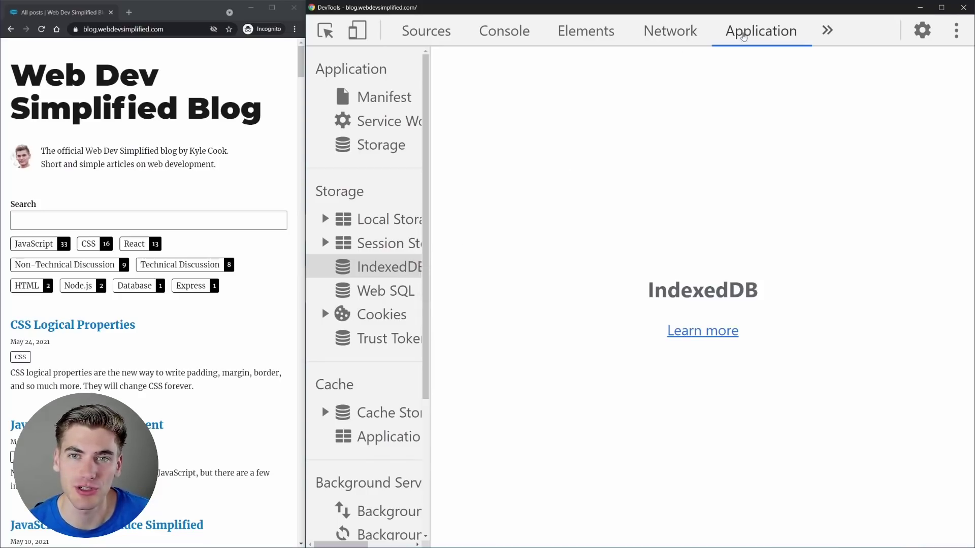
- Return to Lighthouse and generate a report for blog.webdevsimplified.com
left_click(826, 30)
left_click(833, 77)
left_click(472, 212)
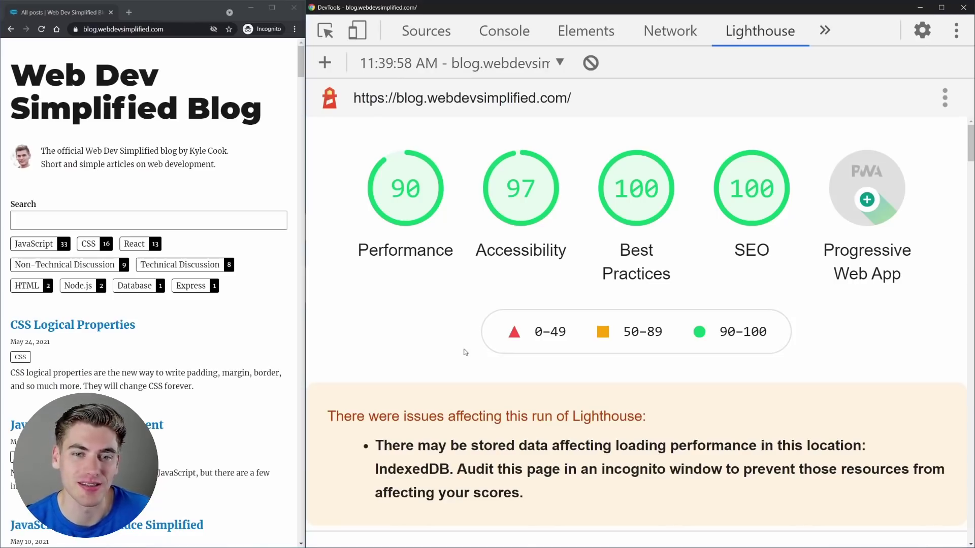
- Bring up the newsletter sign-up banner on the blog page and dismiss it
scroll(236, 152, "down", 6)
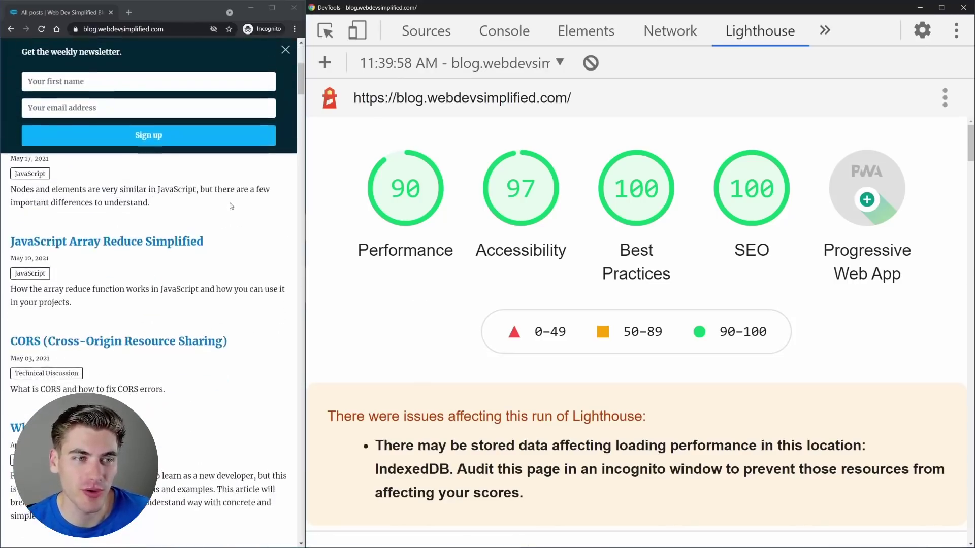
scroll(231, 205, "up", 6)
left_click(285, 49)
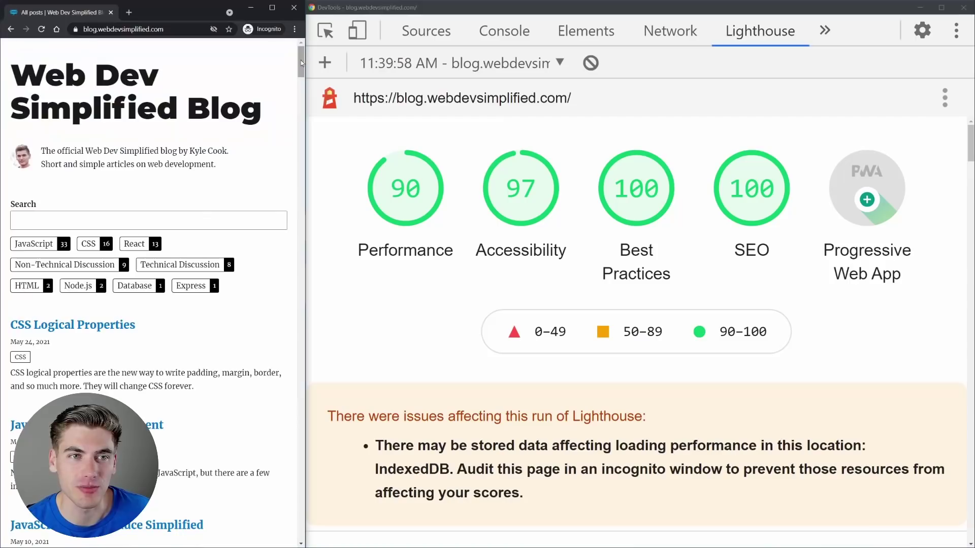
left_click_drag(301, 60, 270, 1)
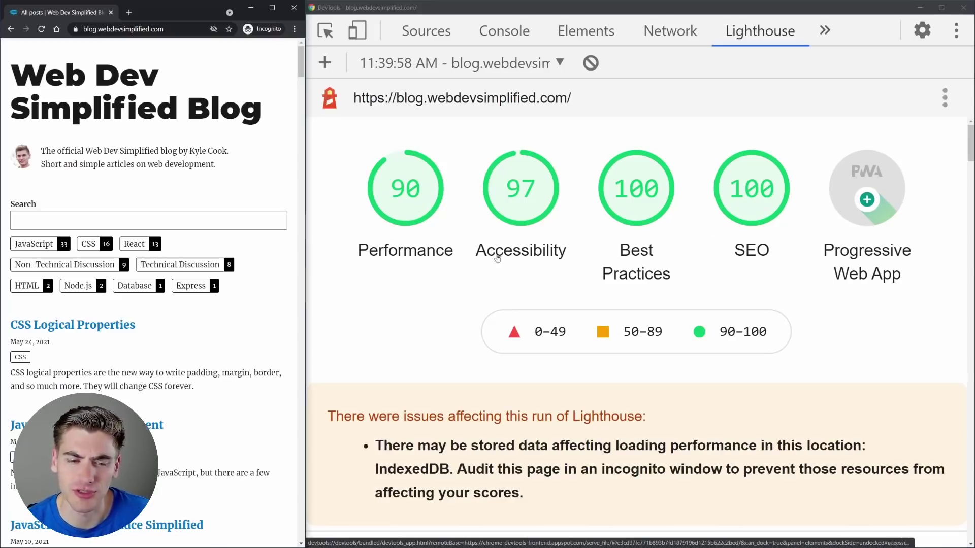
- Highlight the blog report's warning about stored IndexedDB data affecting loading performance and clear the selection
scroll(496, 256, "down", 3)
left_click_drag(373, 299, 660, 359)
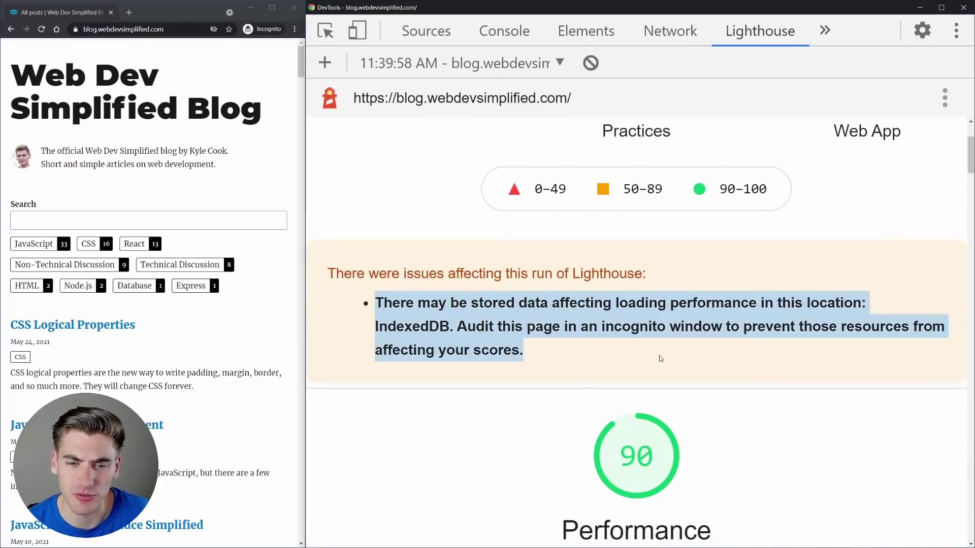
left_click(567, 316)
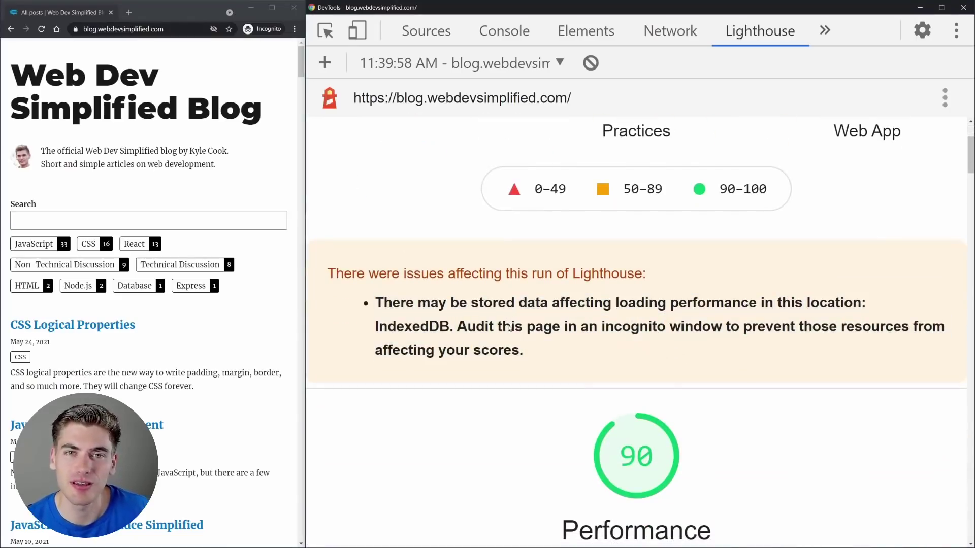
- Review the blog report's performance metrics, opportunities and diagnostics, continuing through to its SEO section
scroll(546, 276, "down", 10)
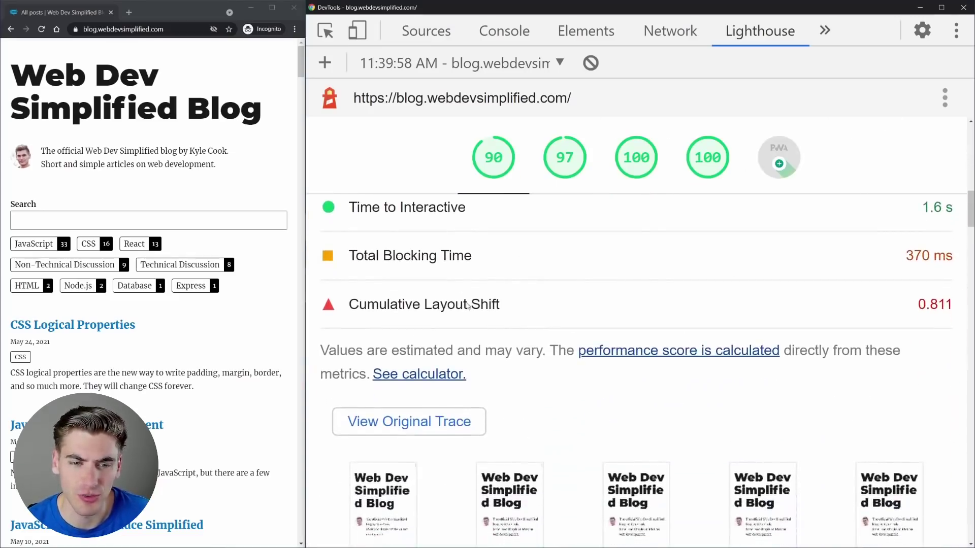
scroll(482, 295, "down", 10)
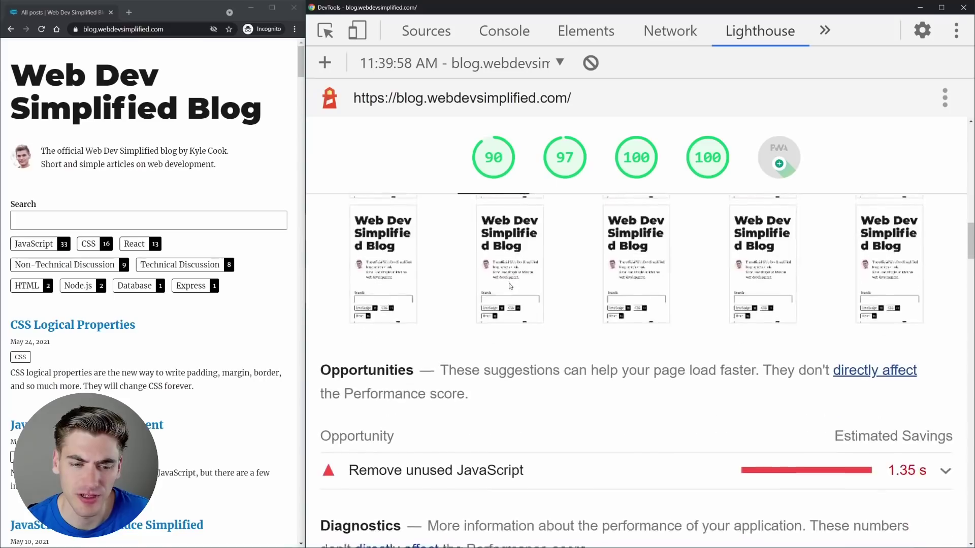
scroll(523, 327, "down", 10)
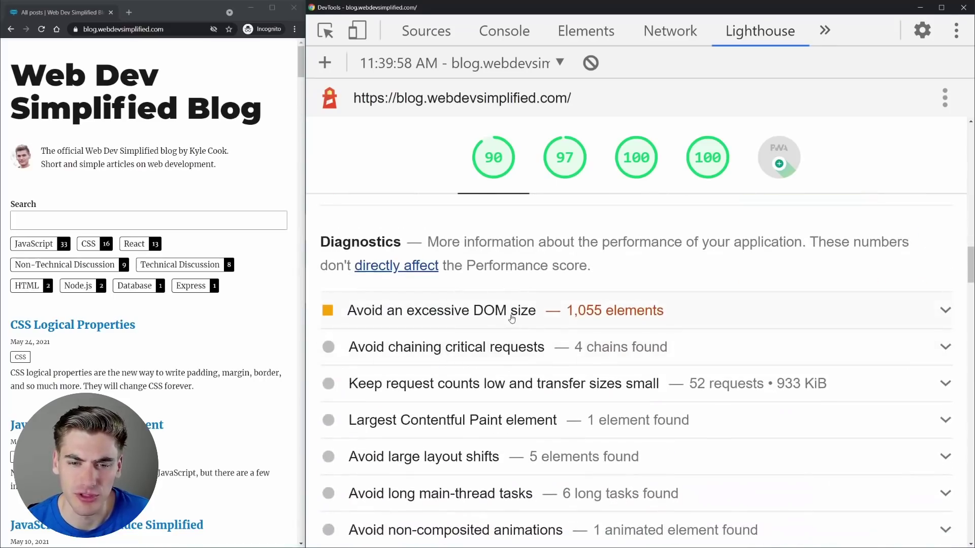
scroll(536, 341, "down", 15)
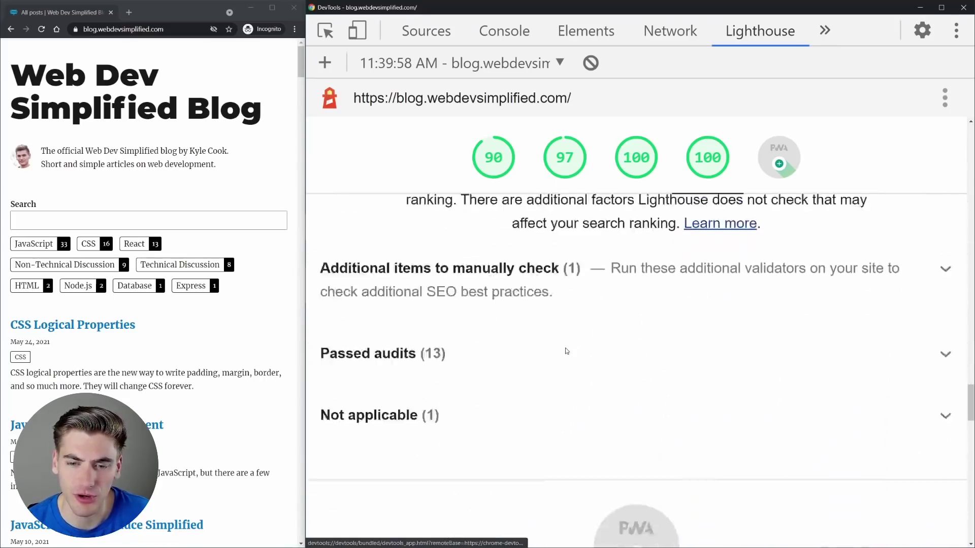
- Examine the blog report's Progressive Web App section, covering the Installable and PWA Optimized checks
scroll(586, 310, "up", 2)
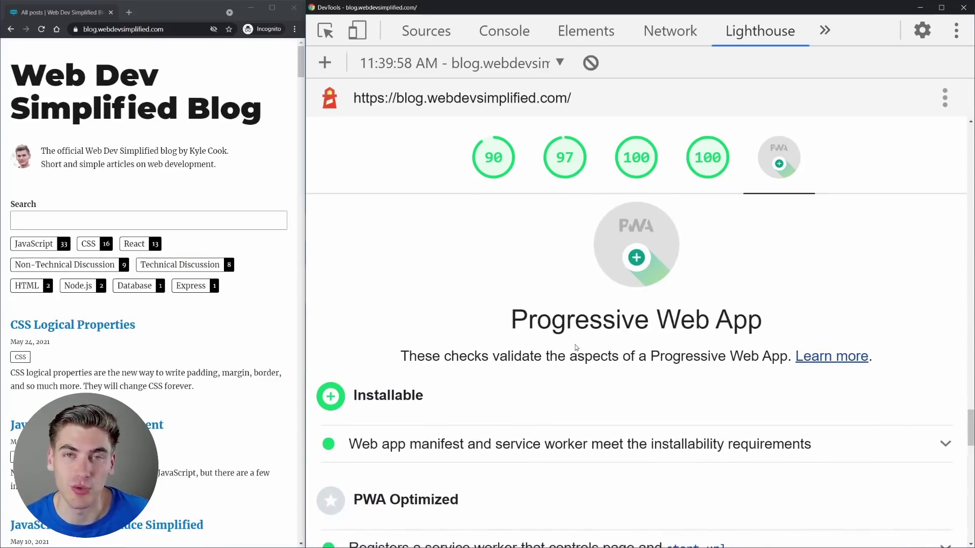
scroll(559, 370, "down", 2)
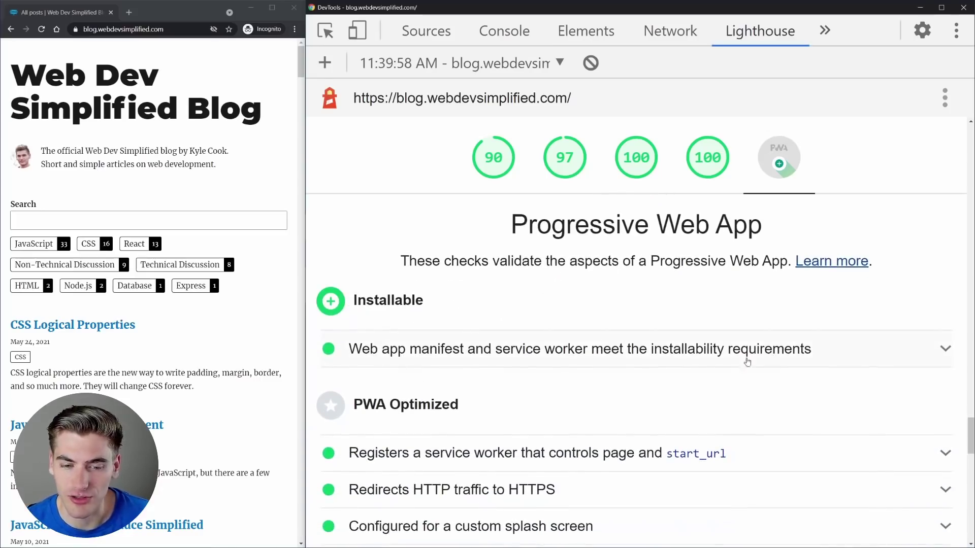
scroll(537, 350, "down", 1)
scroll(537, 350, "down", 1)
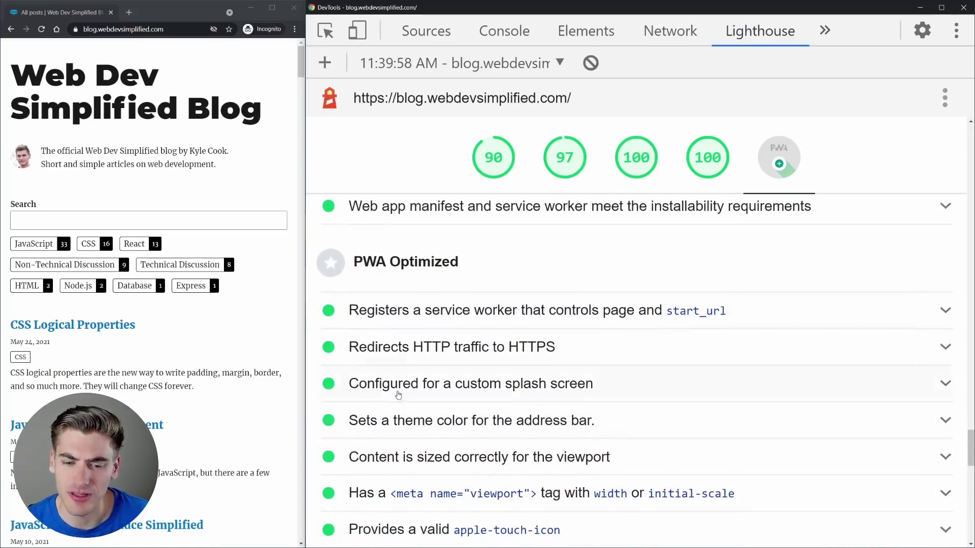
- Expand the "Manifest doesn't have a maskable icon" check in the blog report's PWA Optimized section, read its explanation and collapse it
scroll(484, 341, "down", 2)
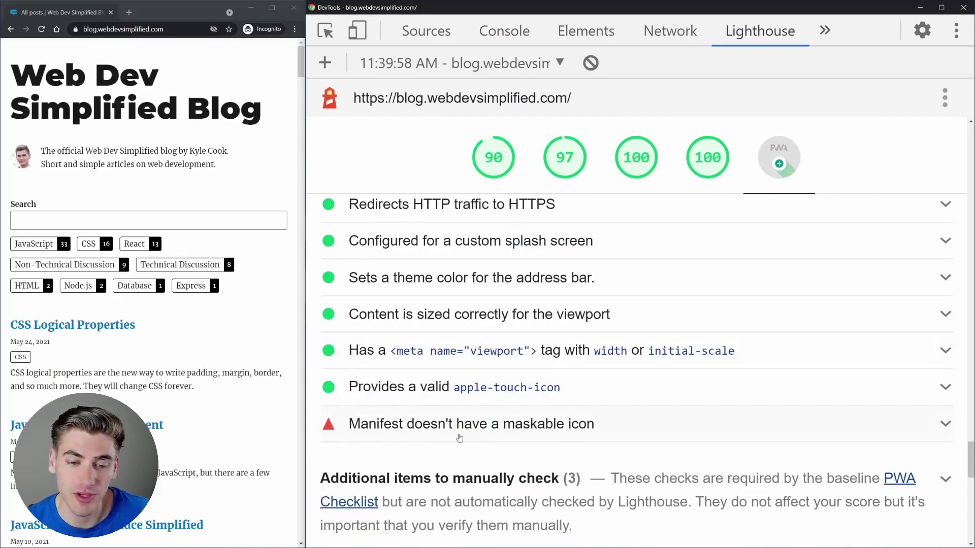
left_click(460, 435)
scroll(446, 457, "down", 1)
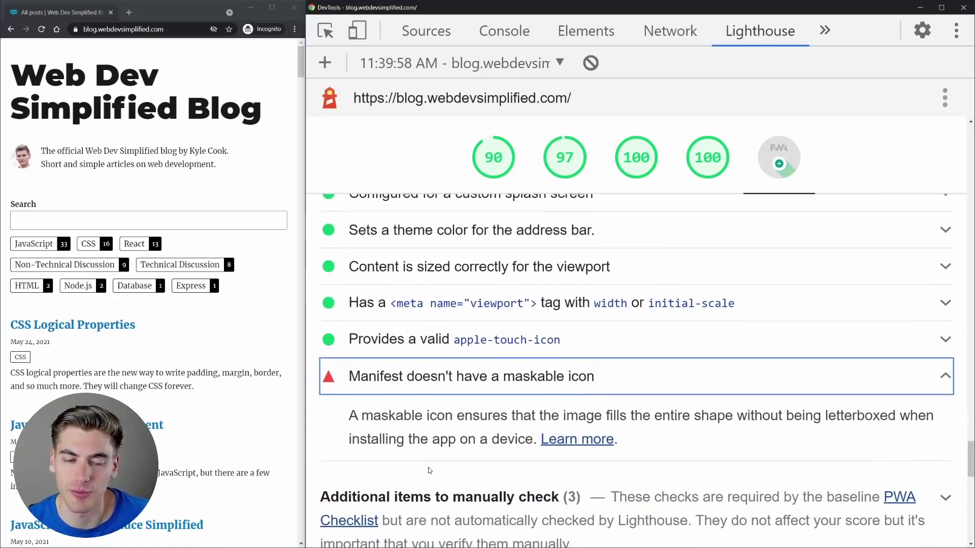
left_click(487, 390)
scroll(465, 304, "up", 2)
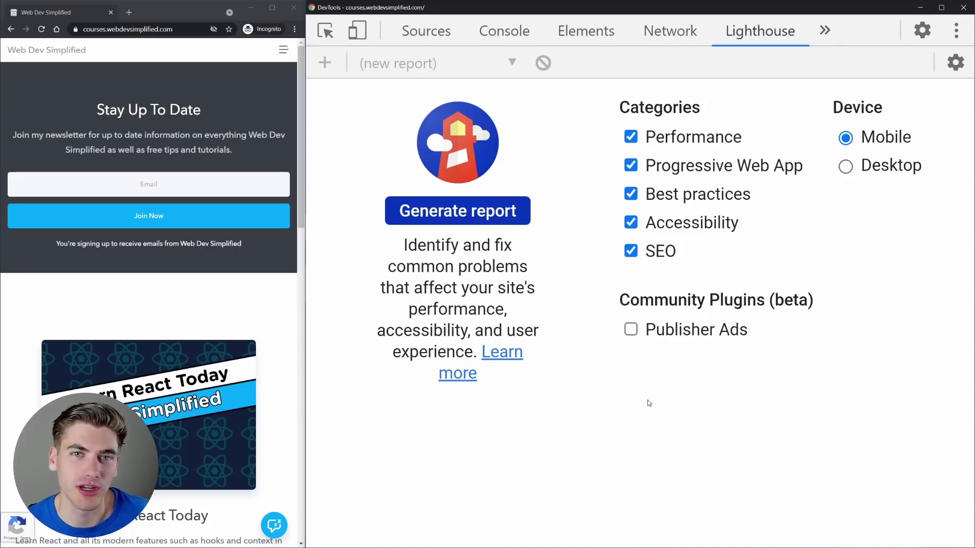
- Generate a Desktop Lighthouse report for courses.webdevsimplified.com and review its category scores and performance metrics
left_click(869, 165)
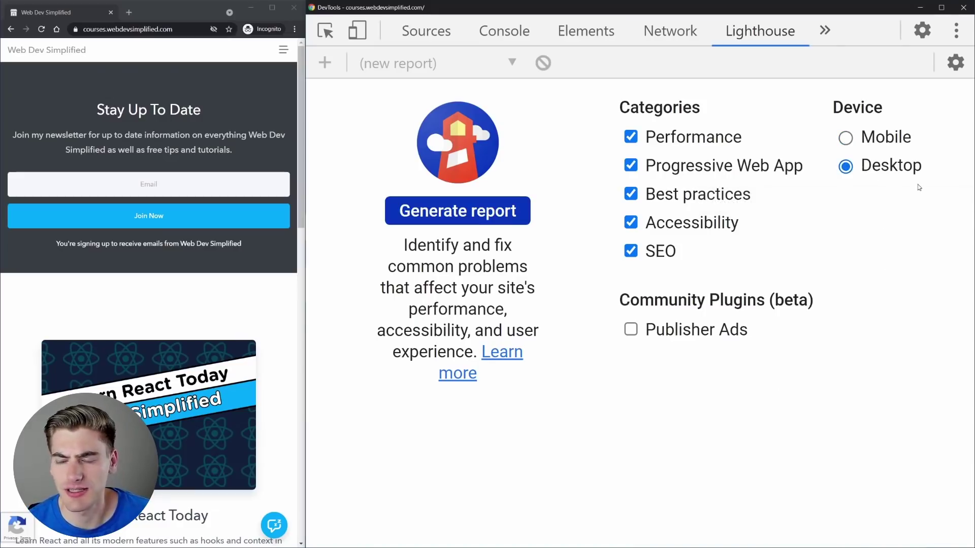
left_click(489, 216)
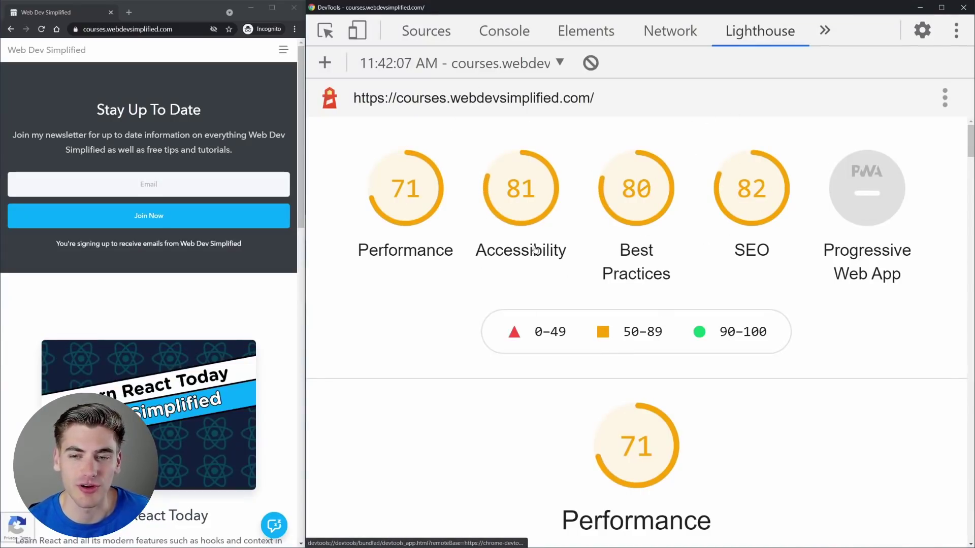
scroll(512, 344, "down", 6)
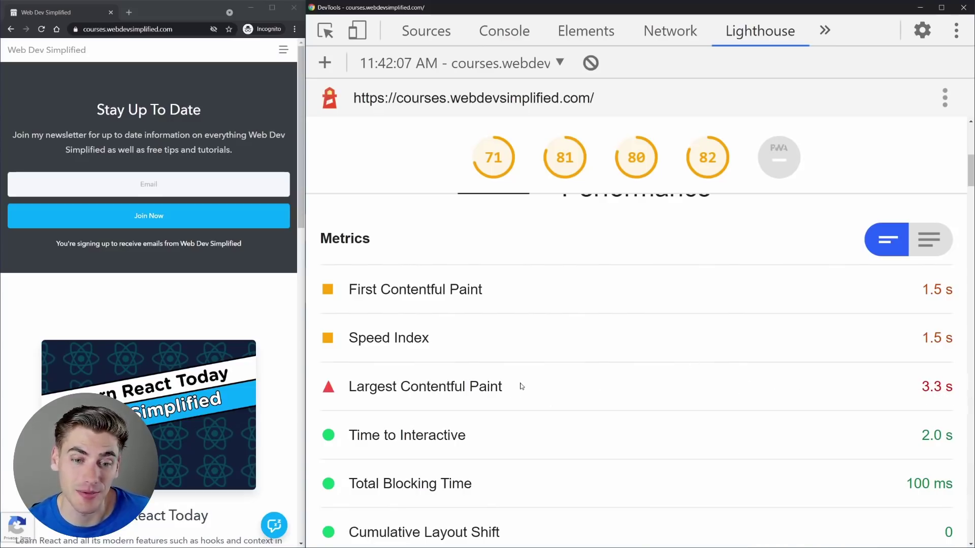
scroll(522, 387, "down", 10)
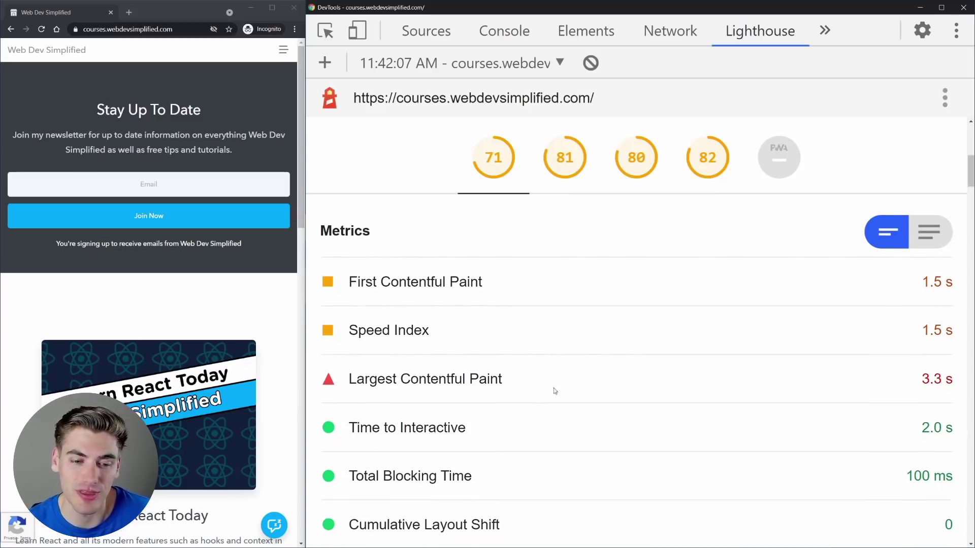
- Examine the courses report's performance opportunities, expanding "Properly size images" to inspect the listed image's resource size and potential savings
scroll(500, 294, "down", 1)
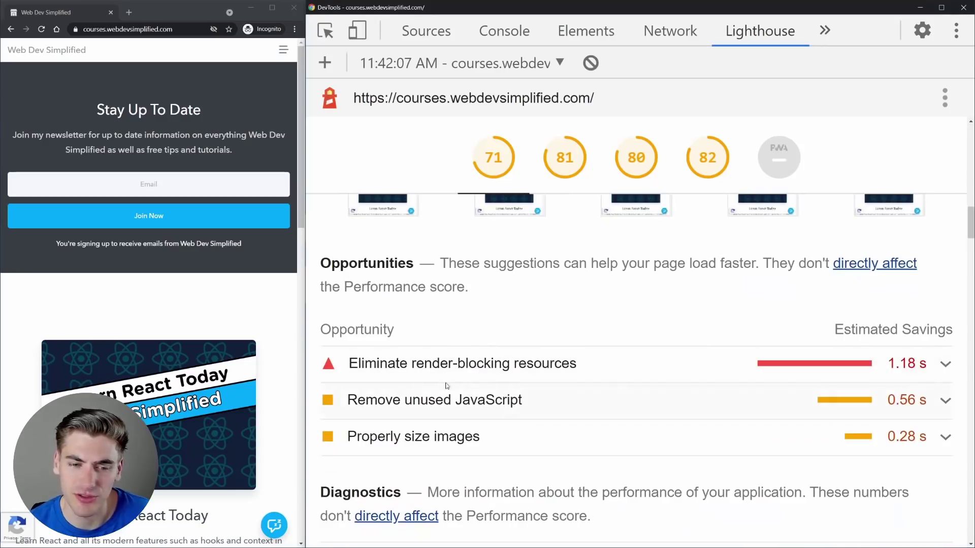
left_click(525, 443)
scroll(389, 473, "down", 5)
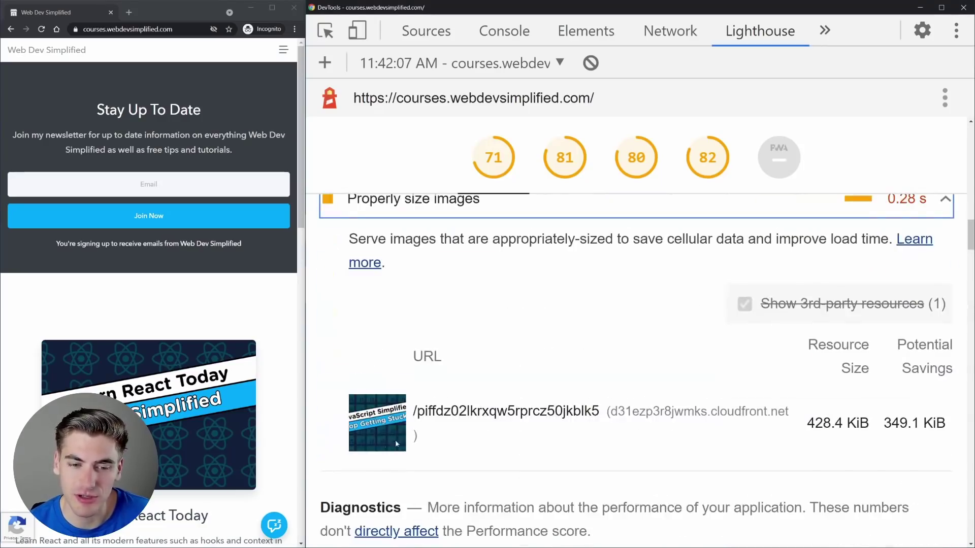
scroll(398, 431, "up", 2)
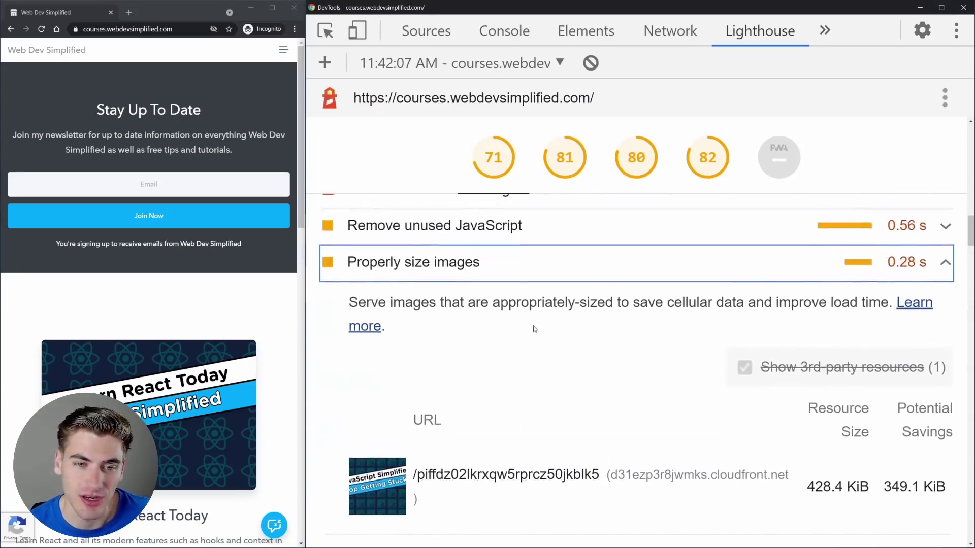
left_click(562, 293)
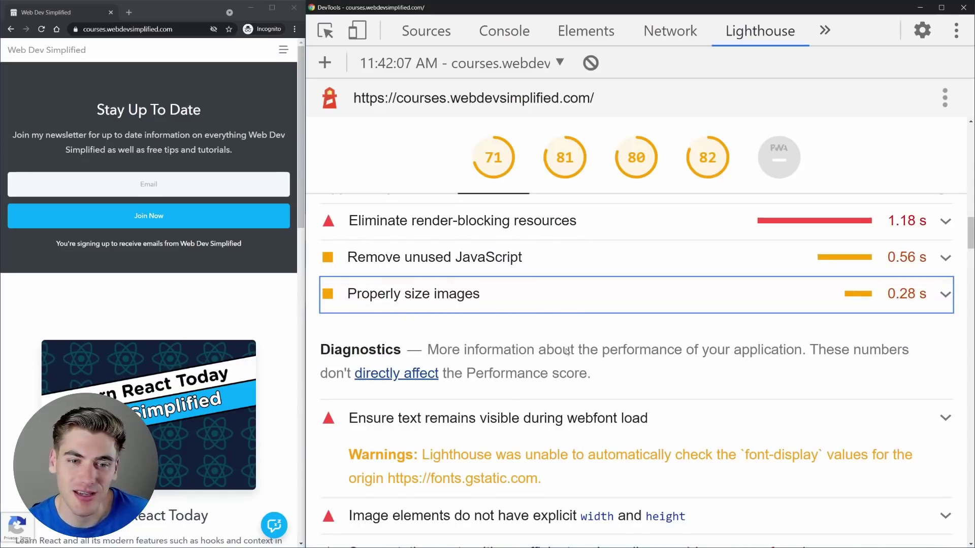
left_click(508, 293)
scroll(503, 330, "down", 3)
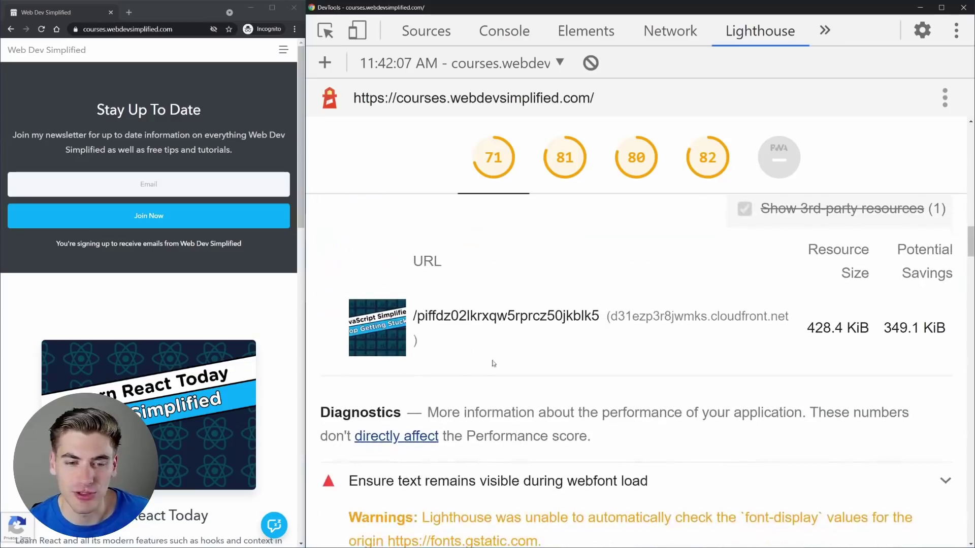
scroll(481, 375, "up", 2)
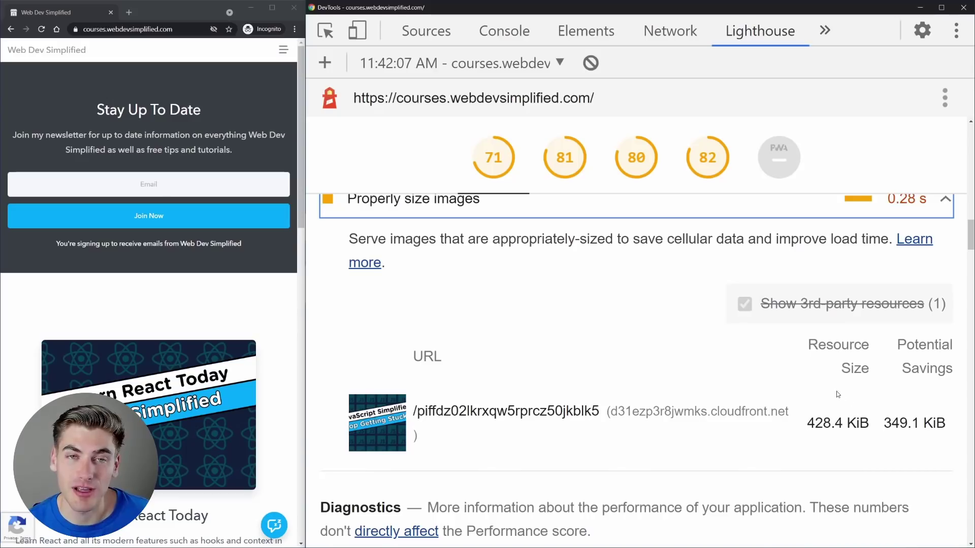
- Review the courses report's diagnostics, checking the webfont load entry and the "Avoid enormous network payloads" details
scroll(602, 353, "down", 5)
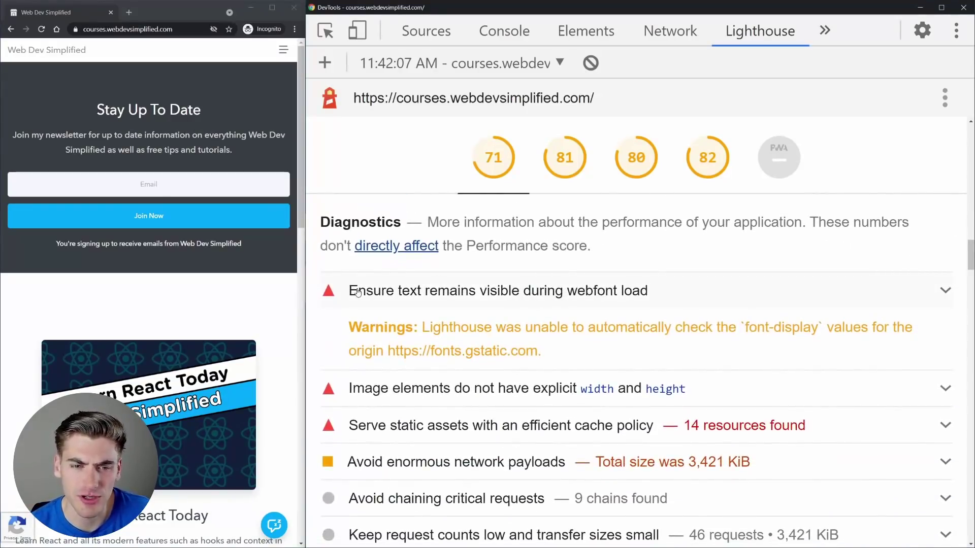
left_click(473, 295)
left_click(530, 288)
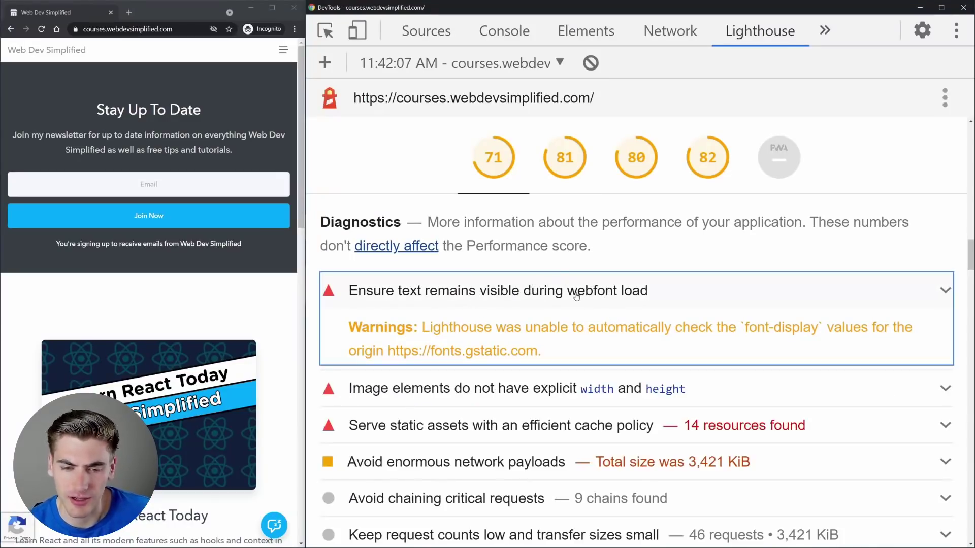
scroll(486, 330, "down", 2)
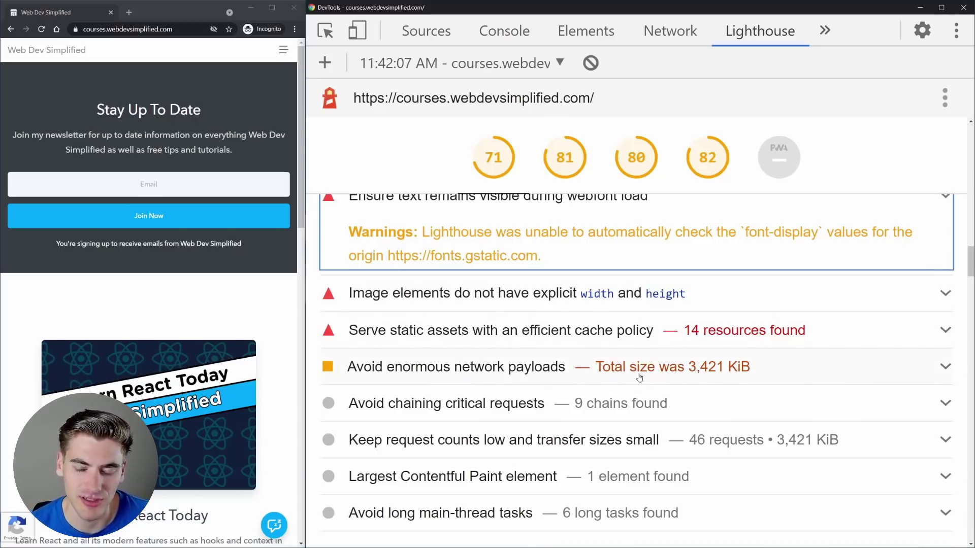
left_click(680, 378)
scroll(447, 341, "down", 2)
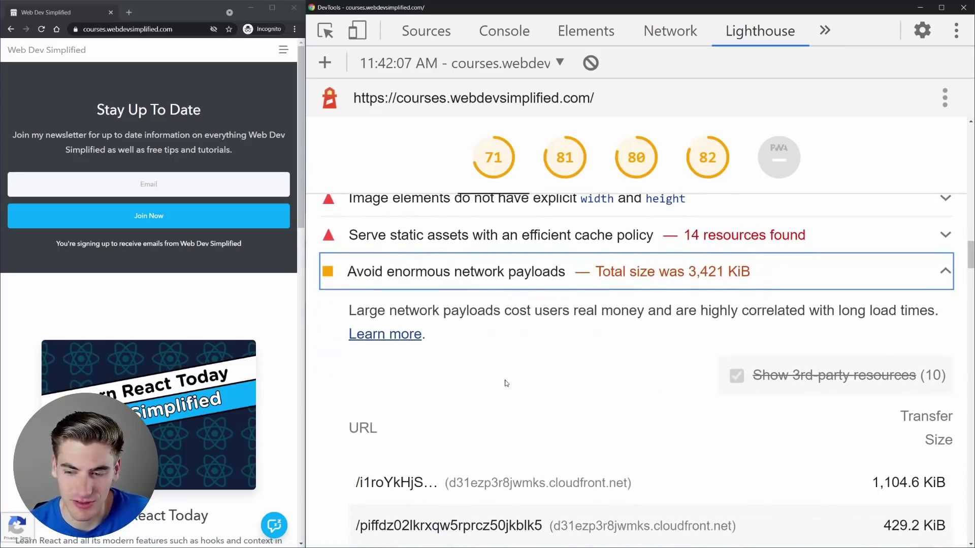
left_click(517, 277)
scroll(493, 330, "down", 5)
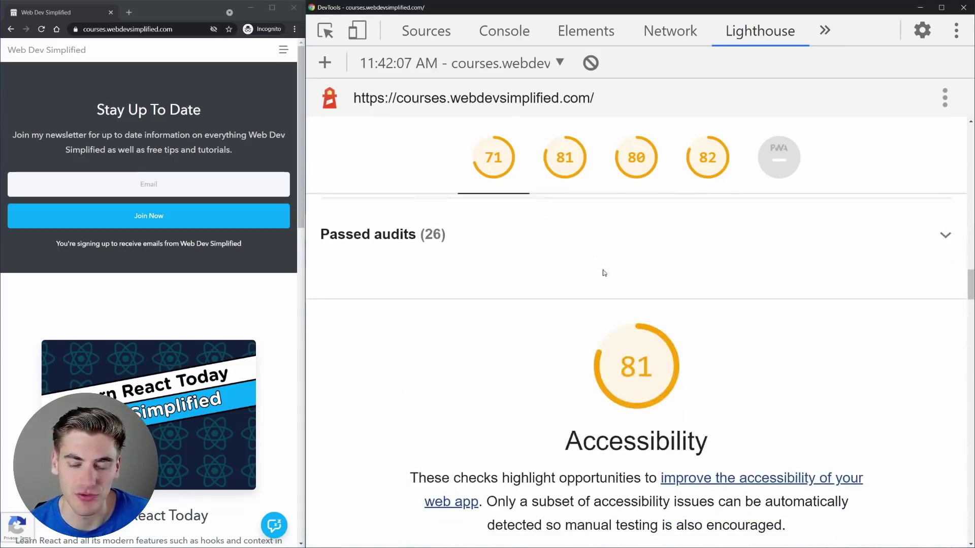
- Look through the course listings on the courses page and return to its beginning
scroll(159, 344, "down", 12)
scroll(210, 401, "up", 12)
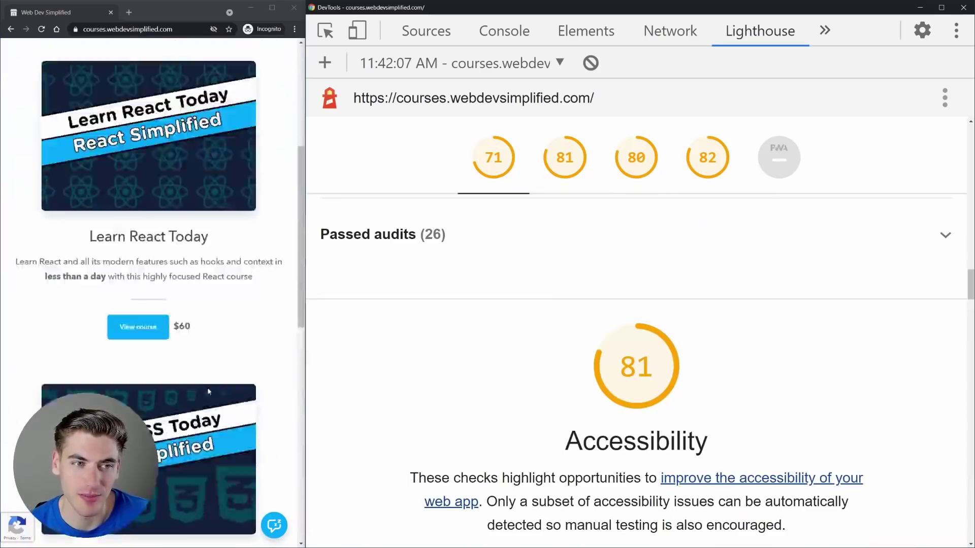
- Expand the "Buttons do not have an accessible name" accessibility check and highlight its screen reader explanation, clearing the selection after reading
scroll(580, 307, "down", 6)
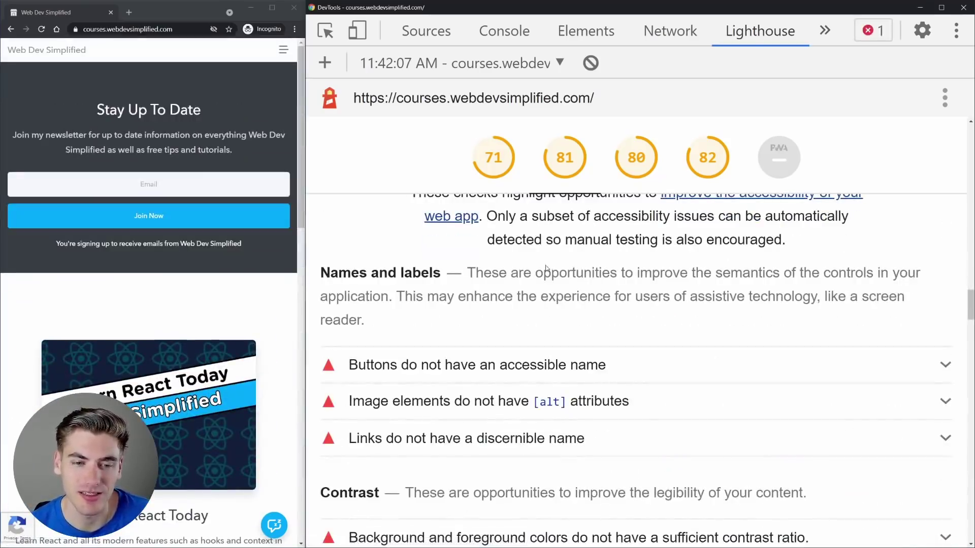
left_click(507, 364)
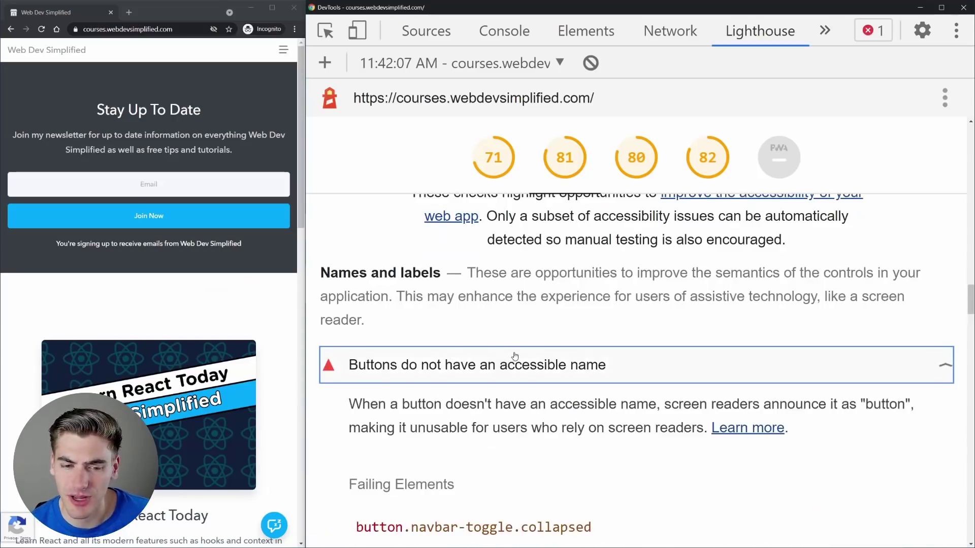
scroll(509, 376, "down", 2)
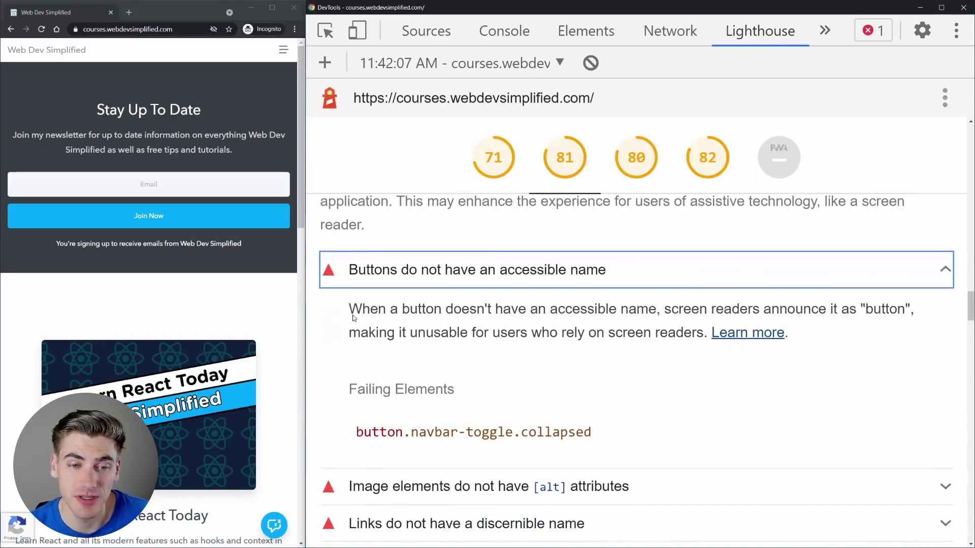
left_click_drag(349, 308, 681, 333)
left_click(681, 333)
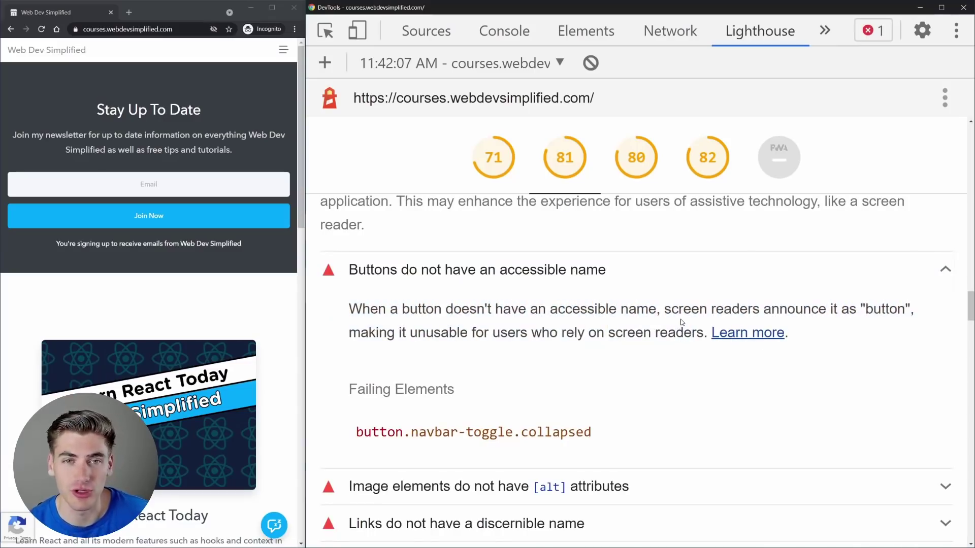
- Review the remaining Accessibility checks of the courses report, continuing through its Best Practices and SEO sections
scroll(457, 305, "down", 4)
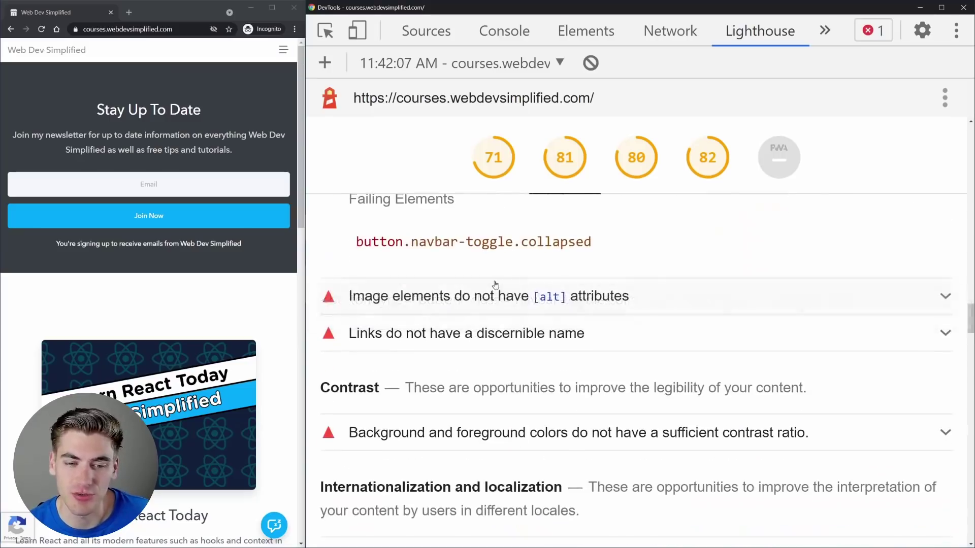
scroll(482, 322, "down", 6)
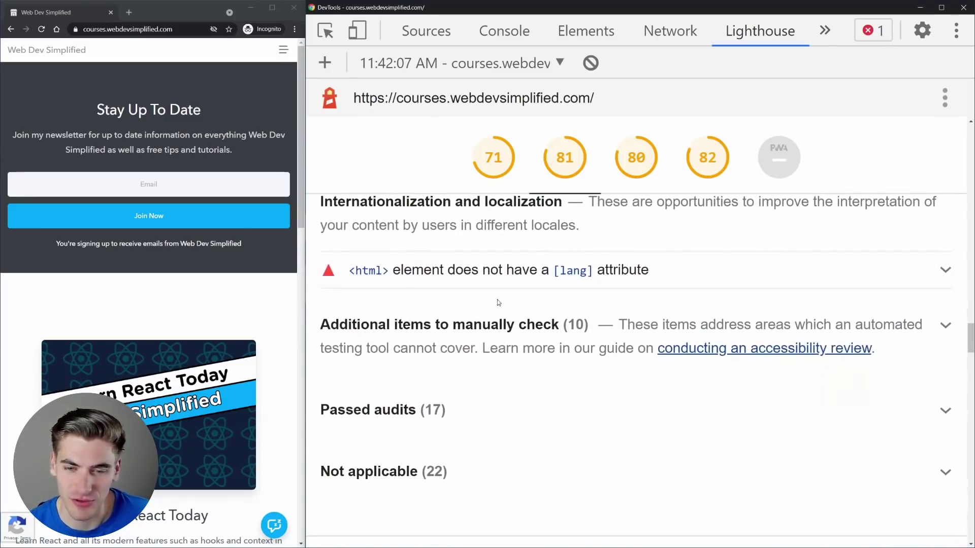
scroll(516, 313, "down", 9)
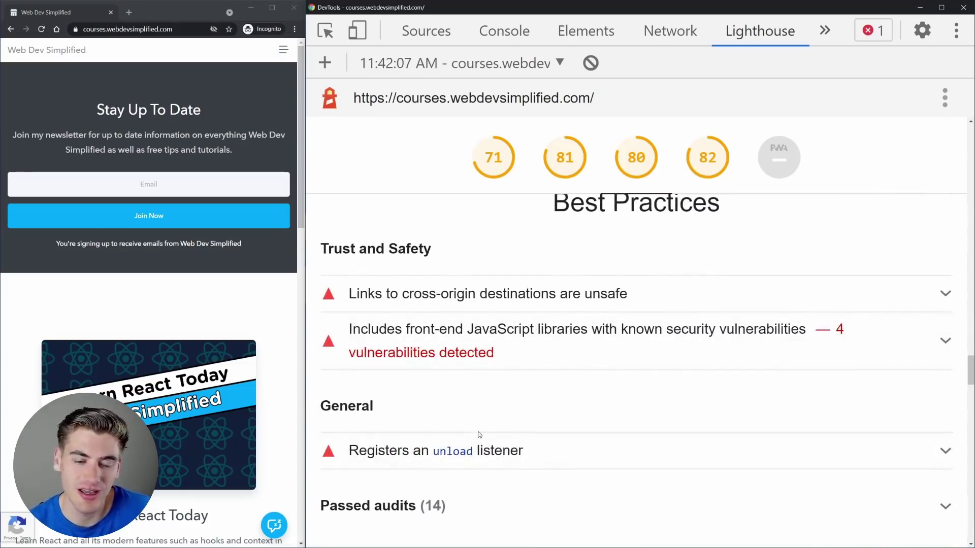
scroll(508, 345, "down", 10)
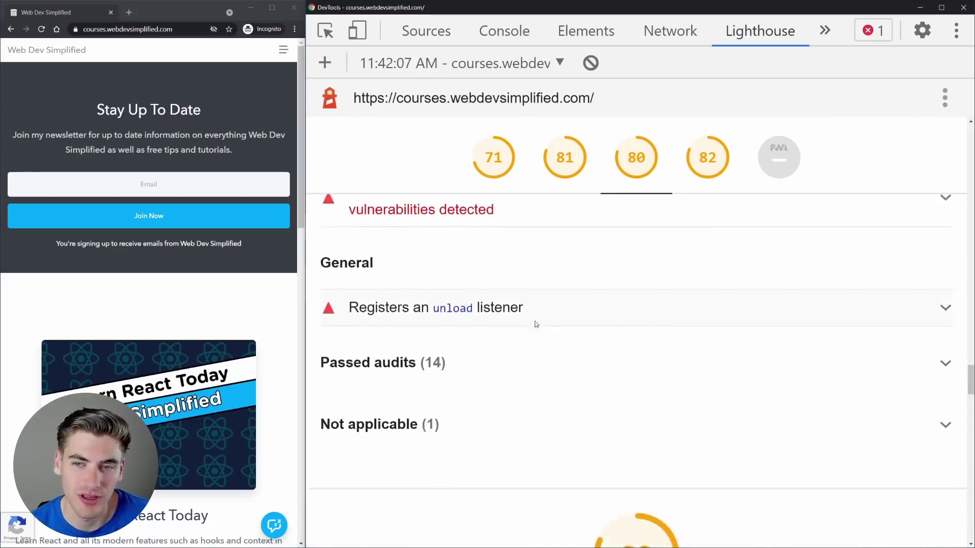
scroll(497, 336, "down", 2)
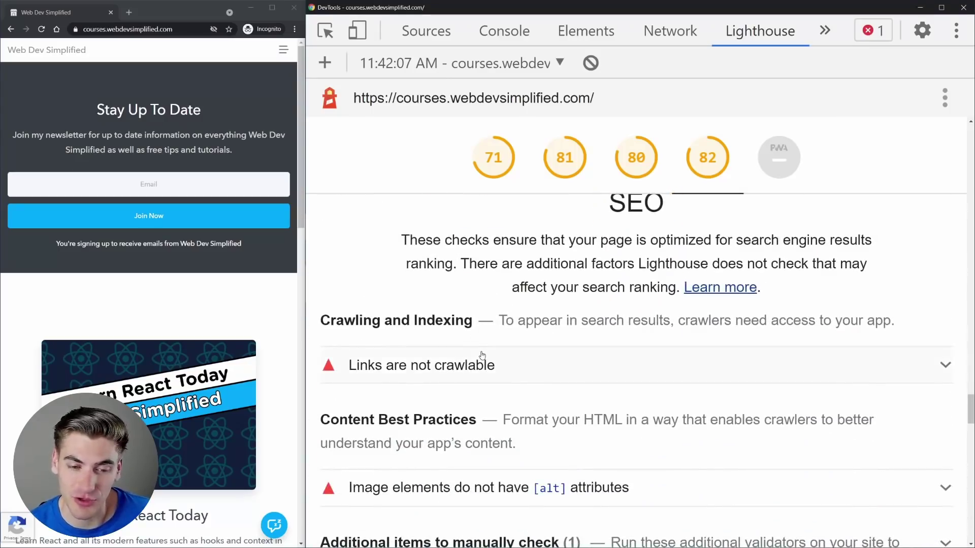
scroll(468, 364, "down", 5)
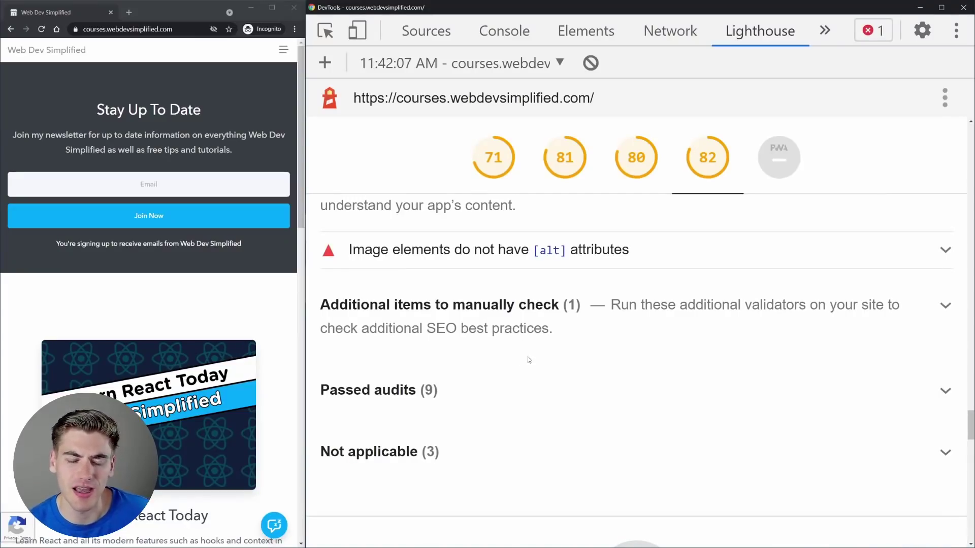
- Expand the SEO check about image elements lacking alt attributes and examine its explanation and failing elements
left_click(679, 262)
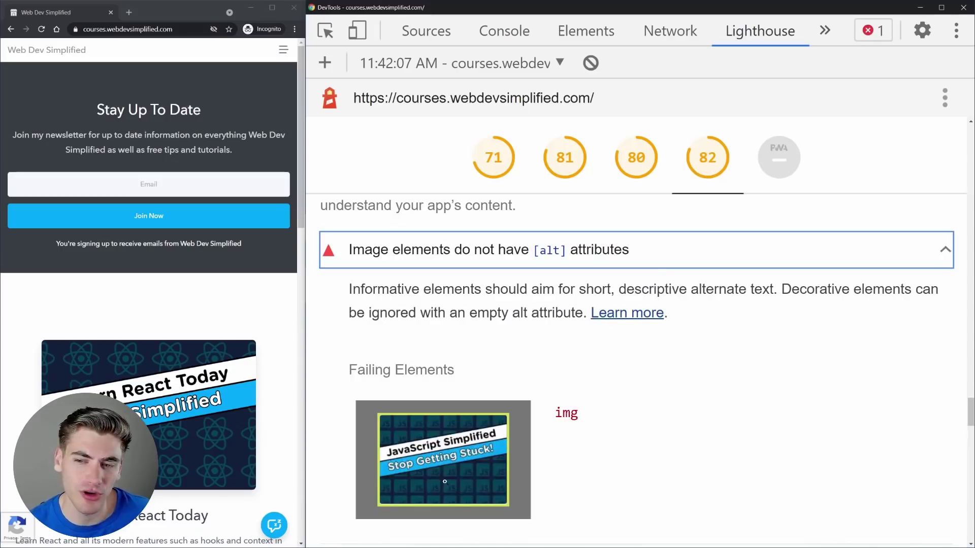
scroll(446, 387, "down", 3)
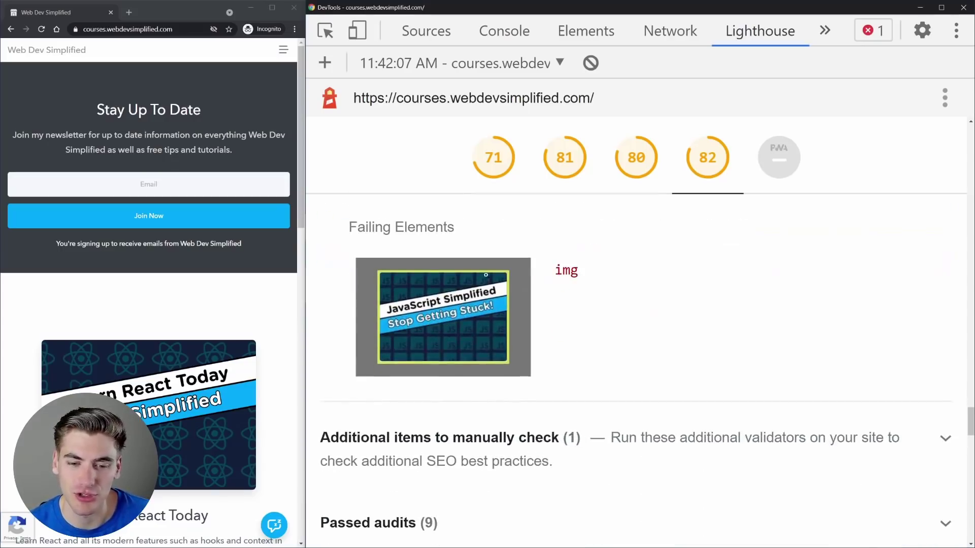
scroll(558, 383, "up", 3)
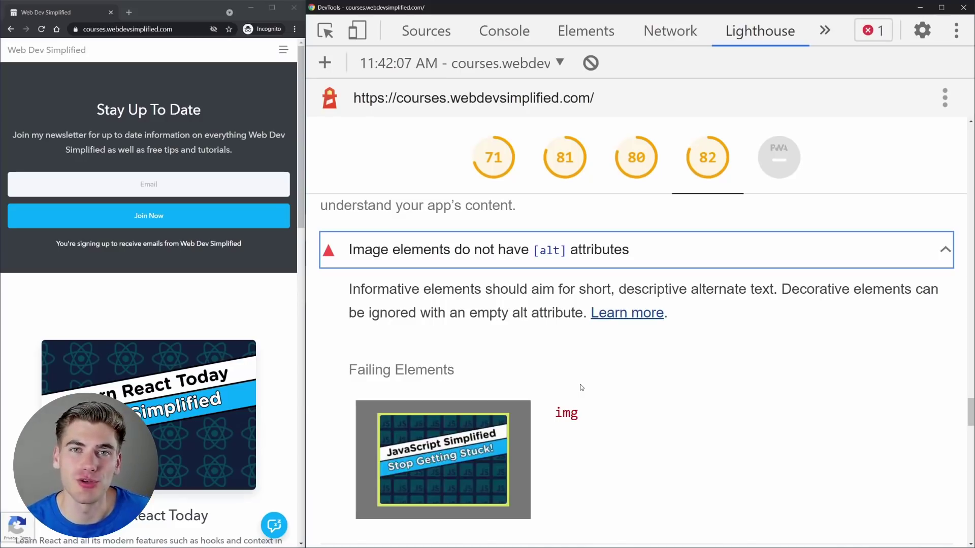
scroll(575, 366, "up", 6)
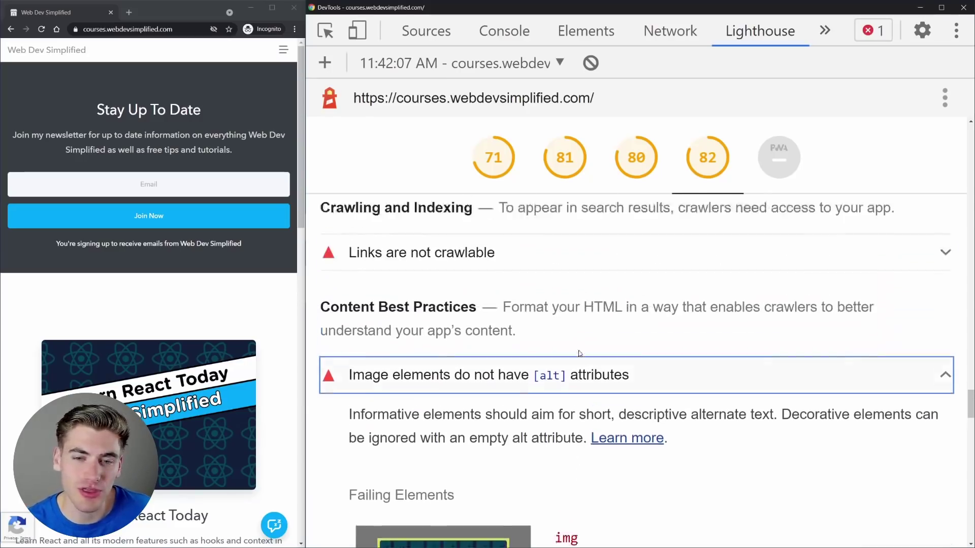